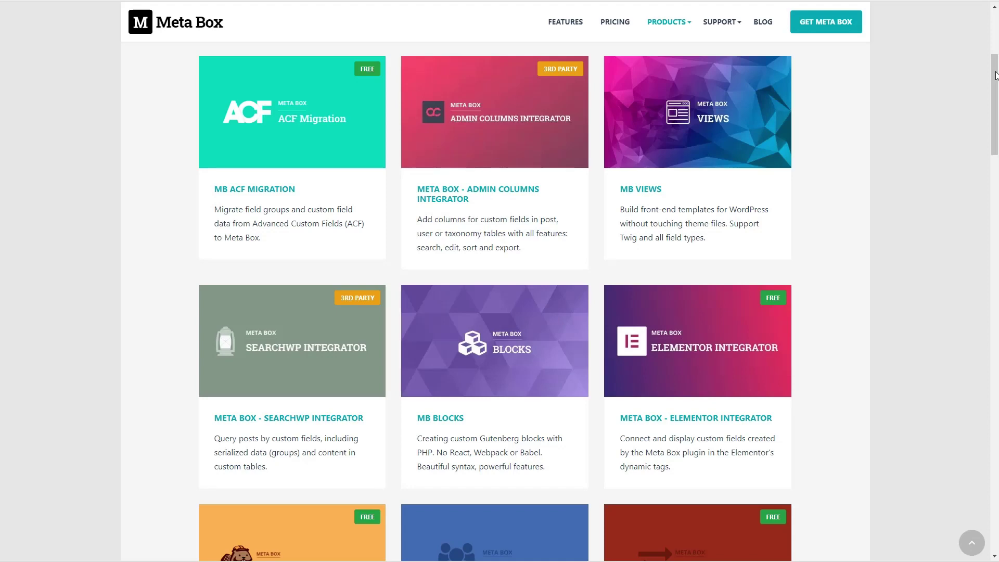
- Scroll through the whole Meta Box extensions grid down to the bottom of the page
left_click_drag(996, 75, 996, 118)
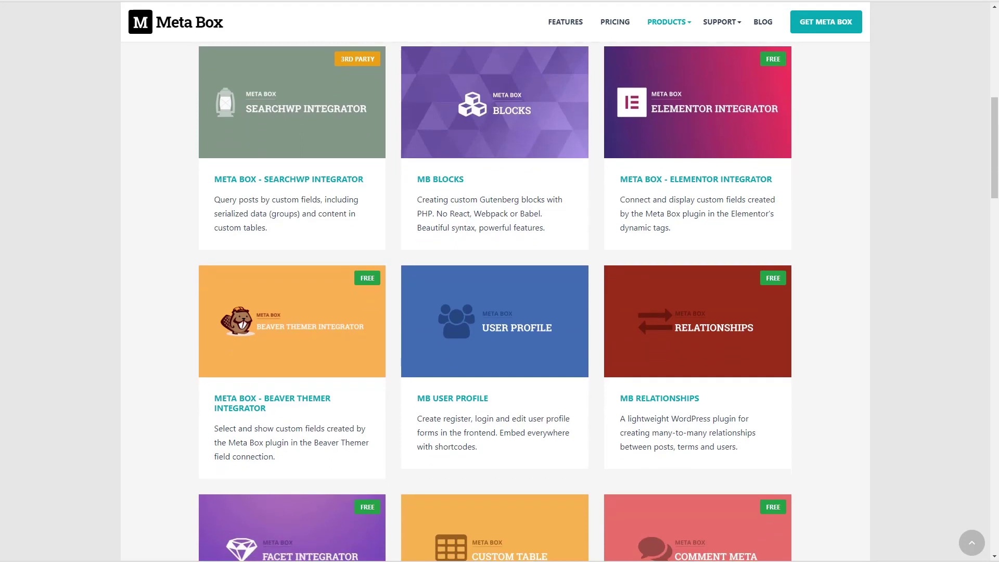
left_click_drag(997, 118, 997, 158)
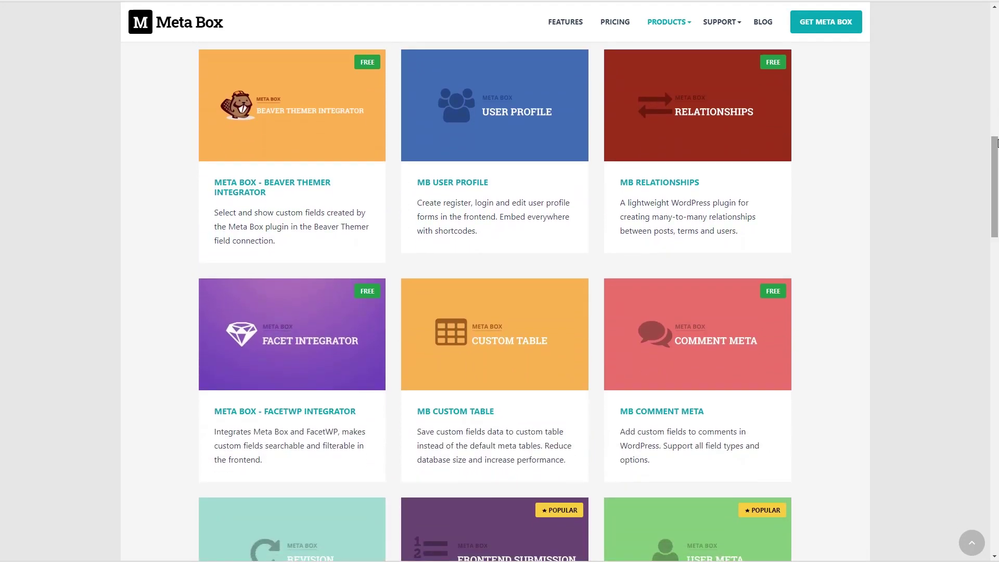
left_click_drag(996, 146, 995, 188)
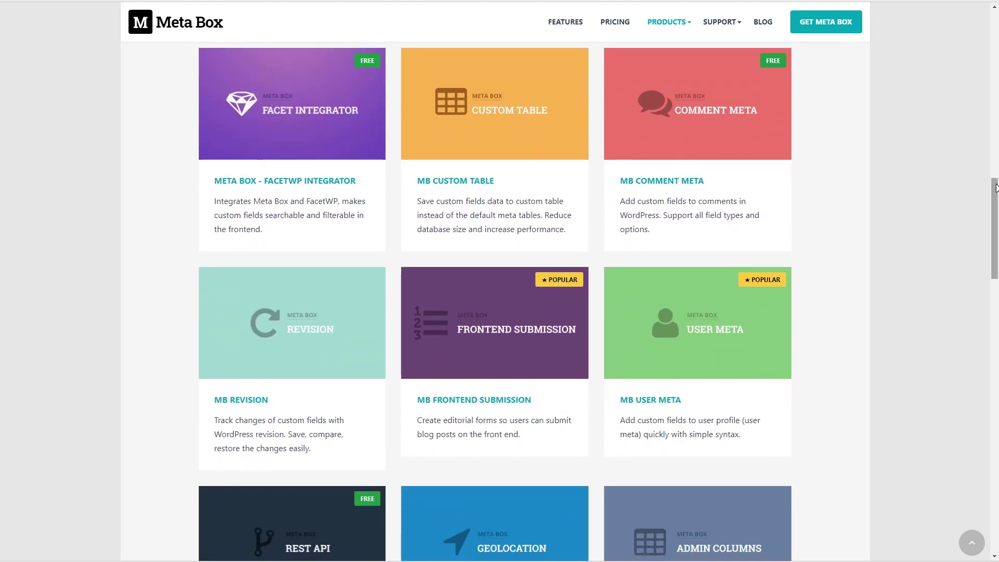
left_click_drag(996, 188, 996, 228)
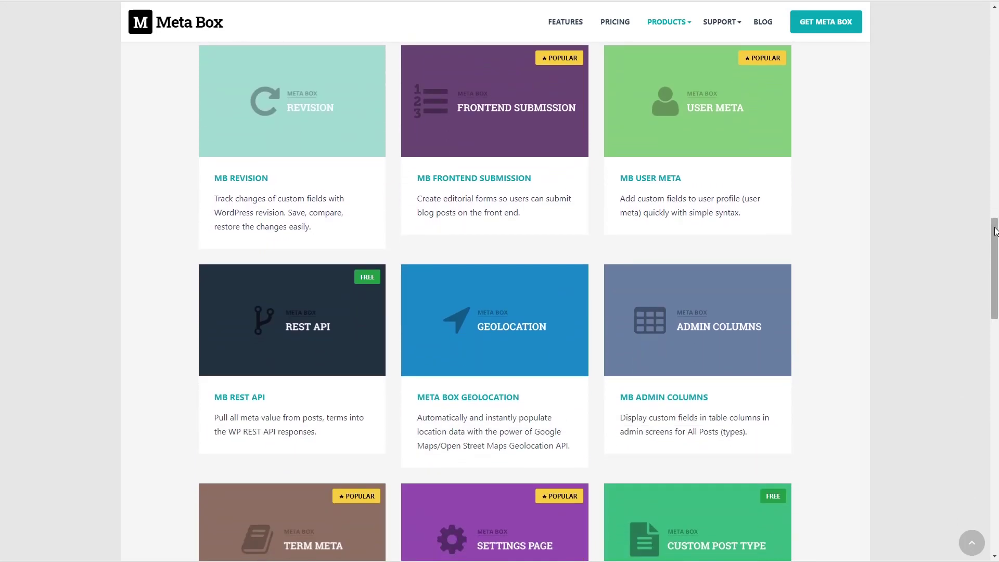
left_click_drag(996, 231, 995, 271)
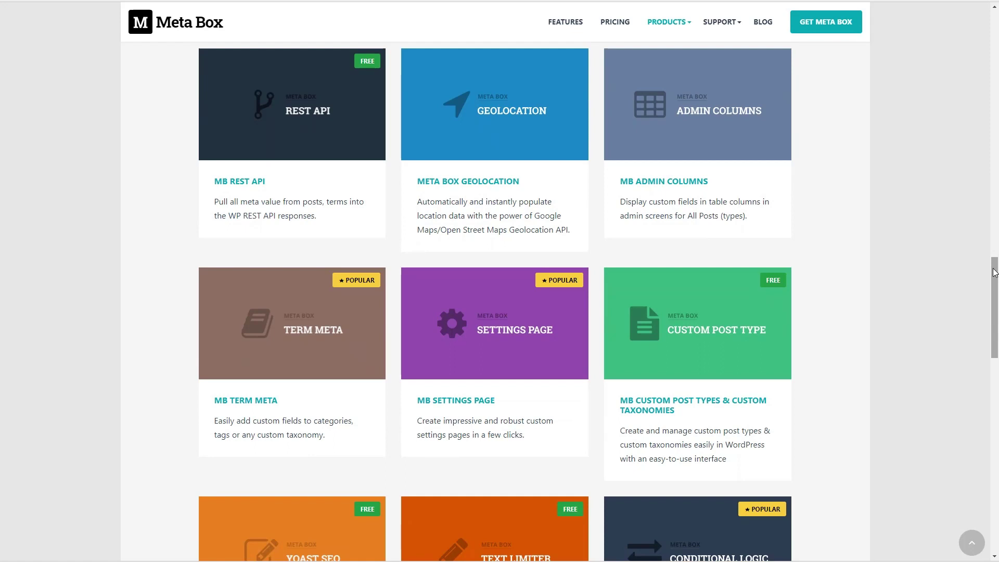
left_click_drag(994, 271, 992, 314)
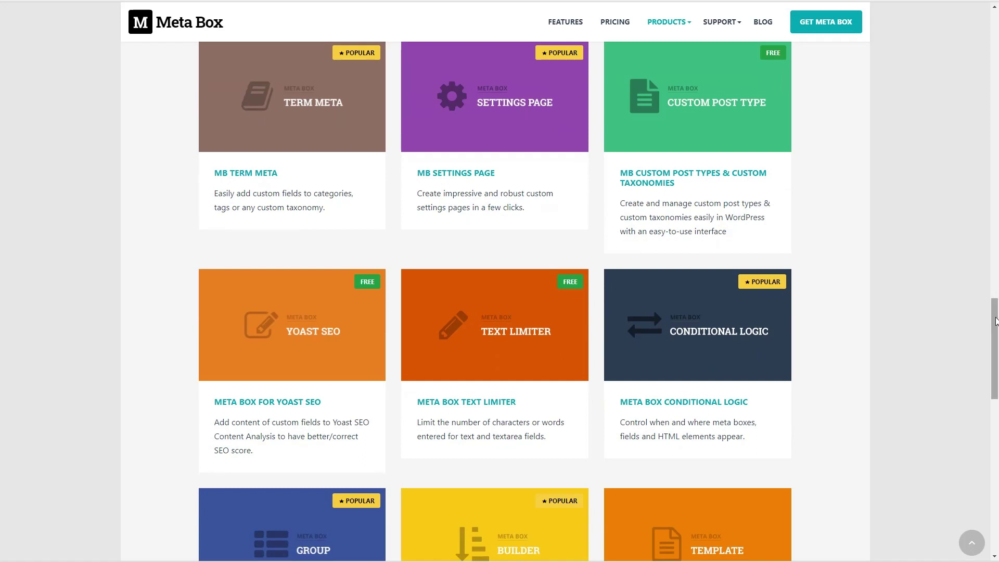
left_click_drag(994, 321, 993, 360)
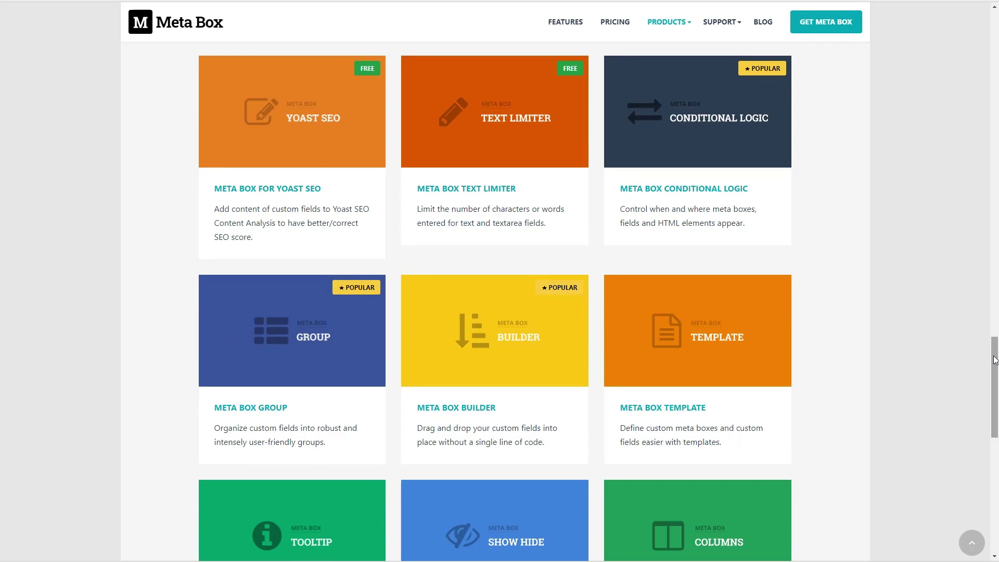
left_click_drag(994, 360, 995, 401)
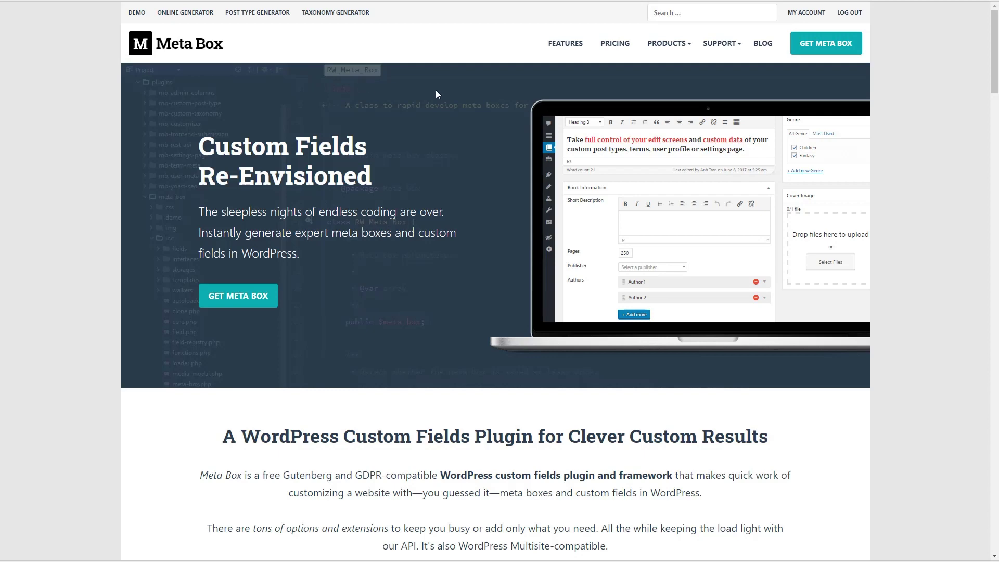
- Open the MB ACF Migration extension card and go to its download page
mouse_move(666, 54)
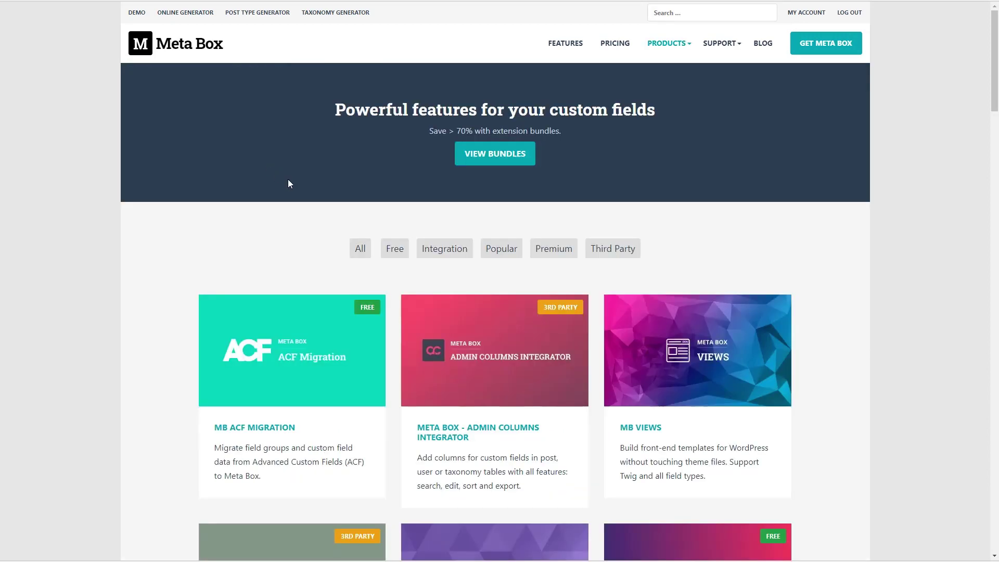
scroll(102, 301, "down", 2)
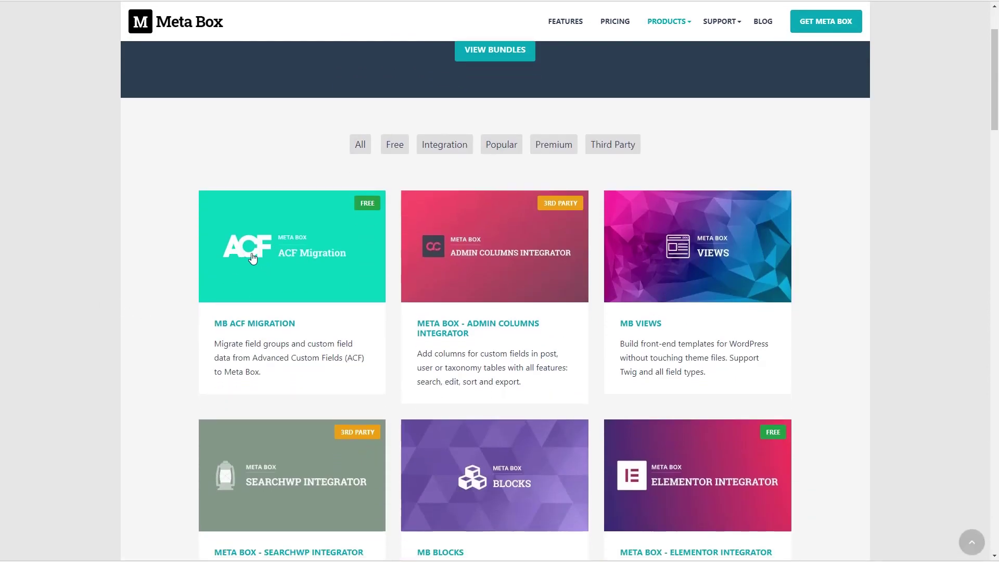
left_click(308, 260)
left_click(703, 300)
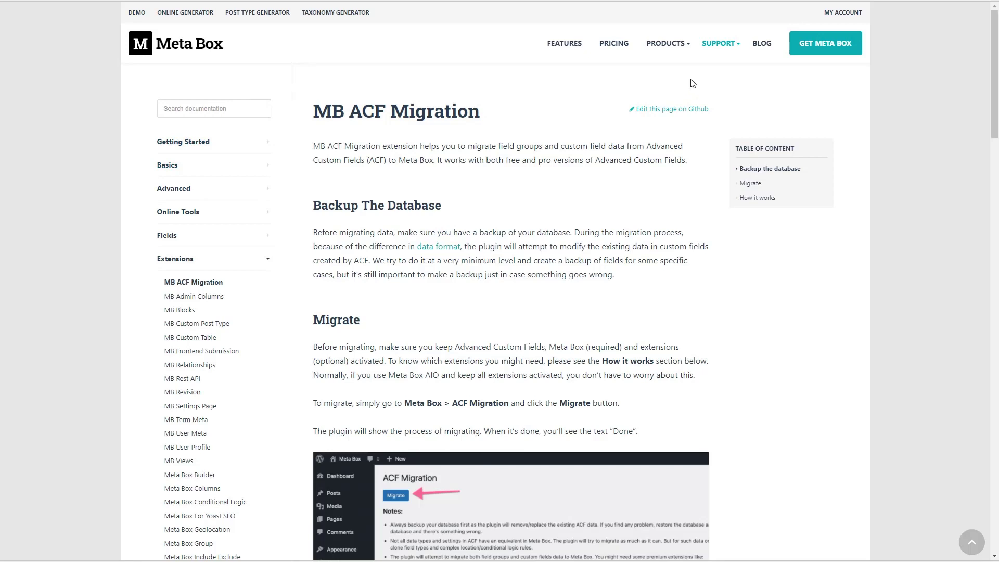
mouse_move(723, 46)
scroll(544, 194, "down", 3)
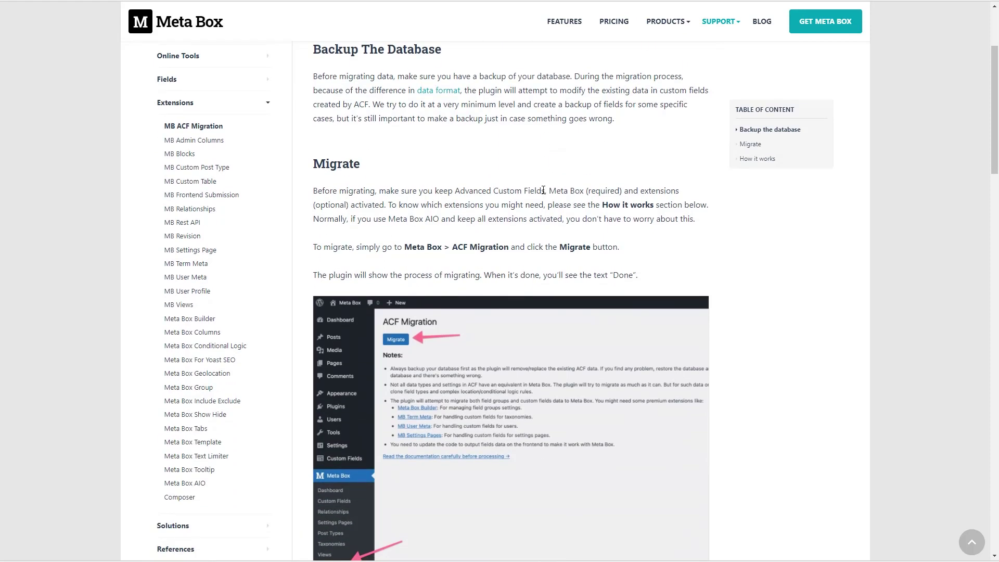
scroll(544, 190, "down", 8)
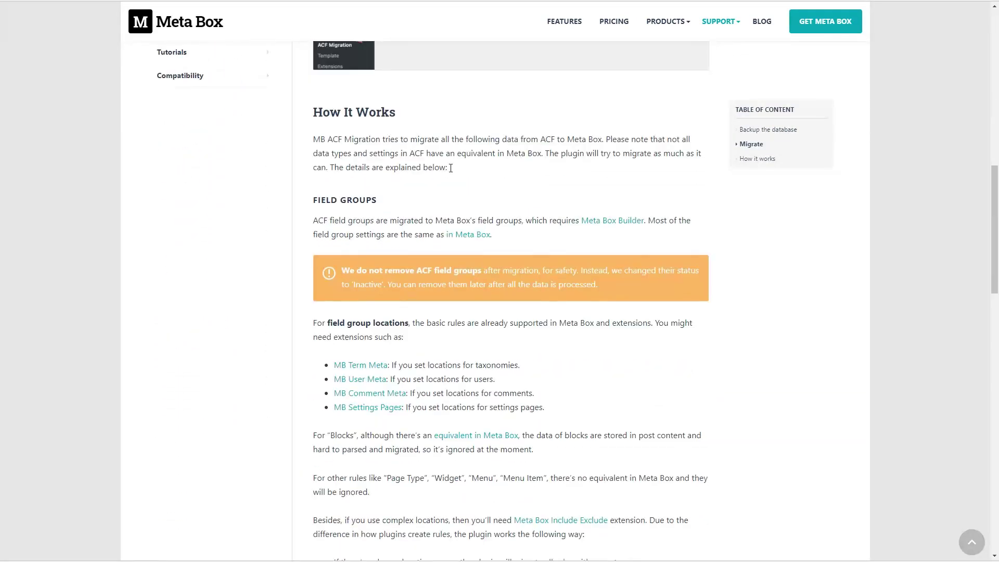
scroll(464, 157, "down", 3)
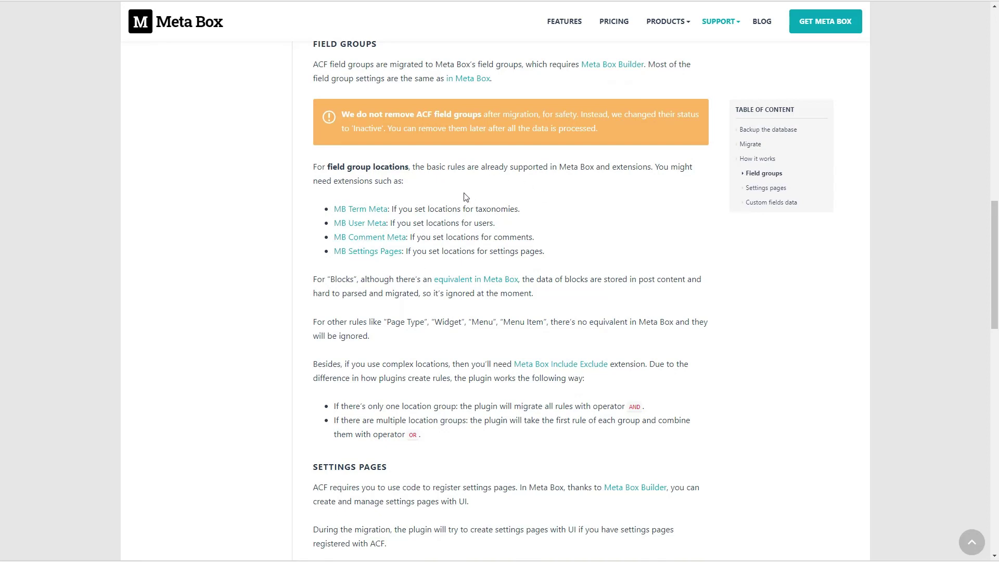
scroll(466, 197, "down", 2)
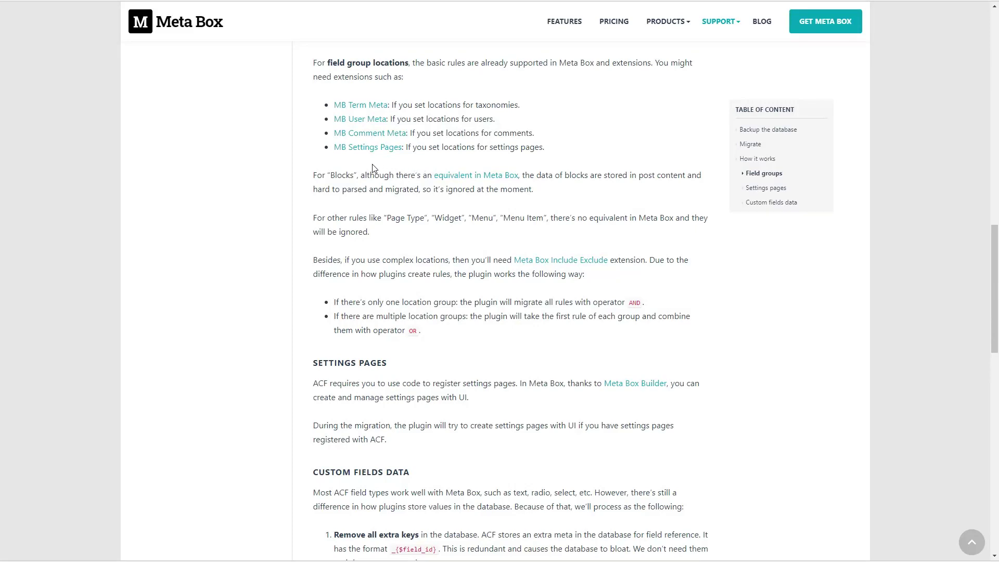
scroll(427, 234, "down", 9)
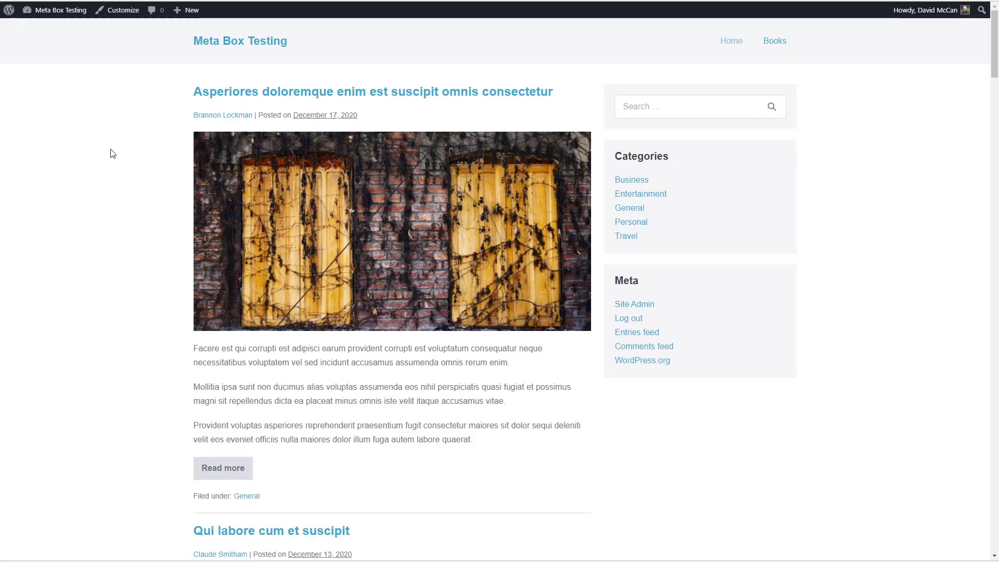
- Go from the site front end to the admin Dashboard, then to Installed Plugins
scroll(113, 153, "down", 4)
scroll(113, 154, "down", 10)
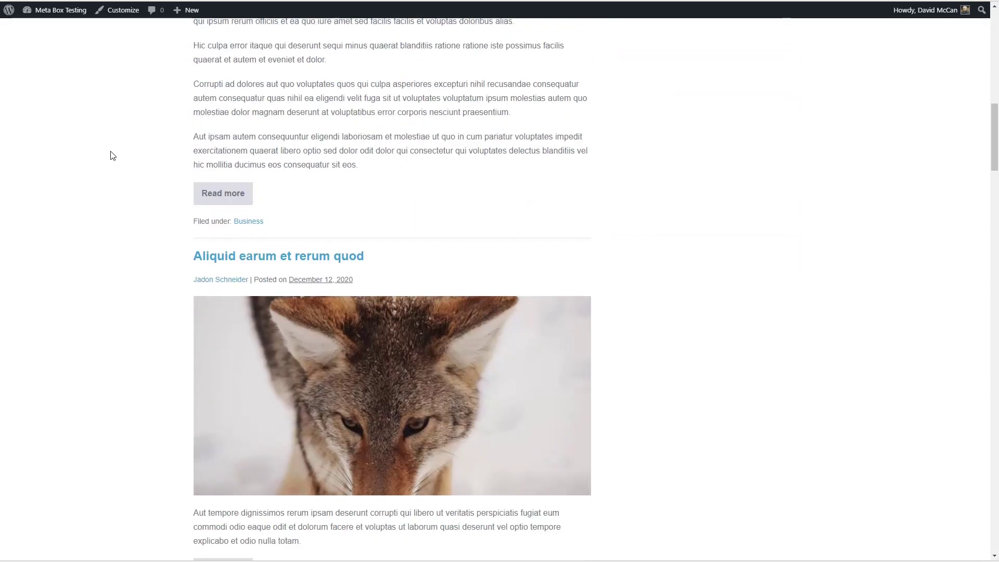
scroll(113, 156, "up", 7)
scroll(113, 155, "up", 8)
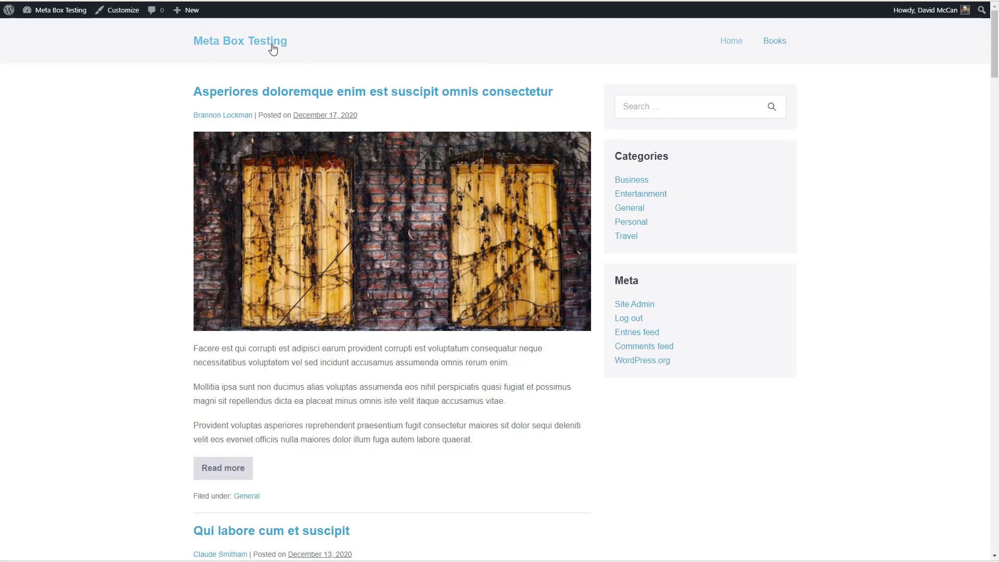
left_click(54, 32)
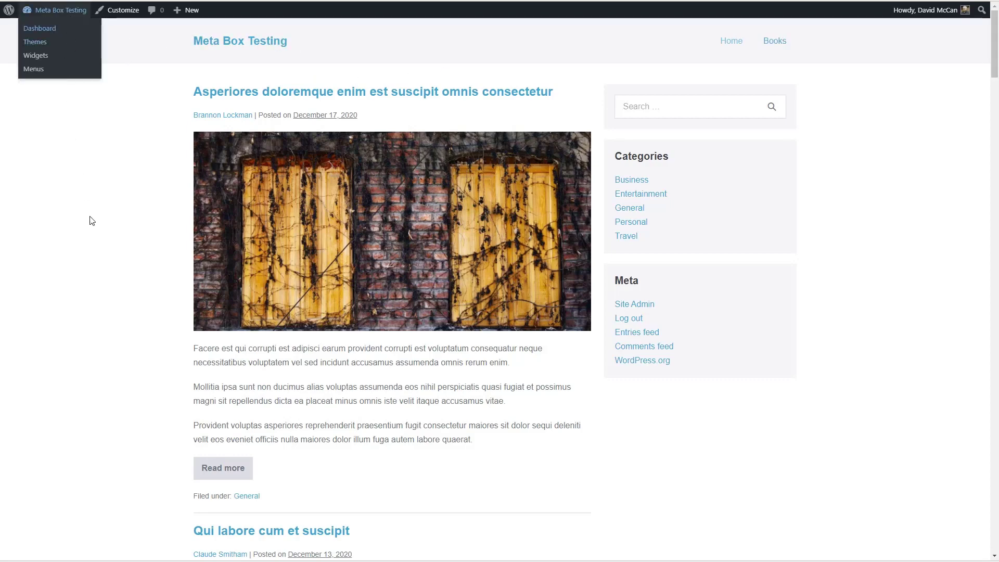
left_click(26, 229)
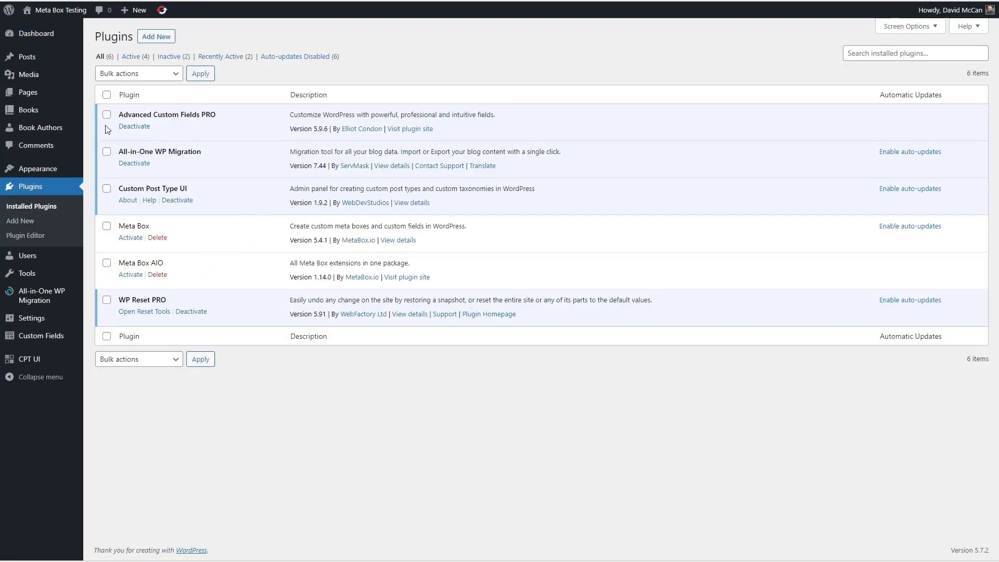
mouse_move(22, 112)
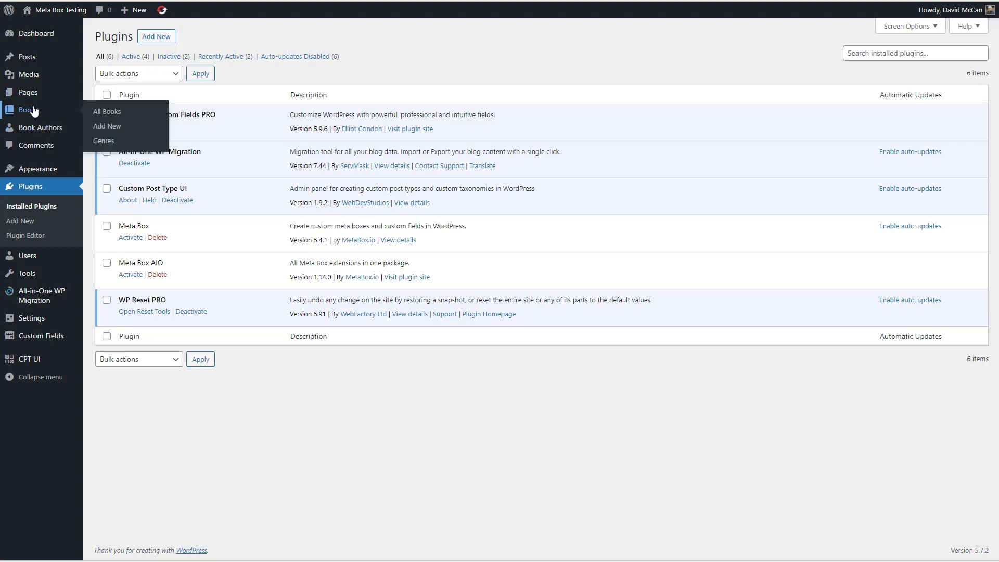
mouse_move(47, 338)
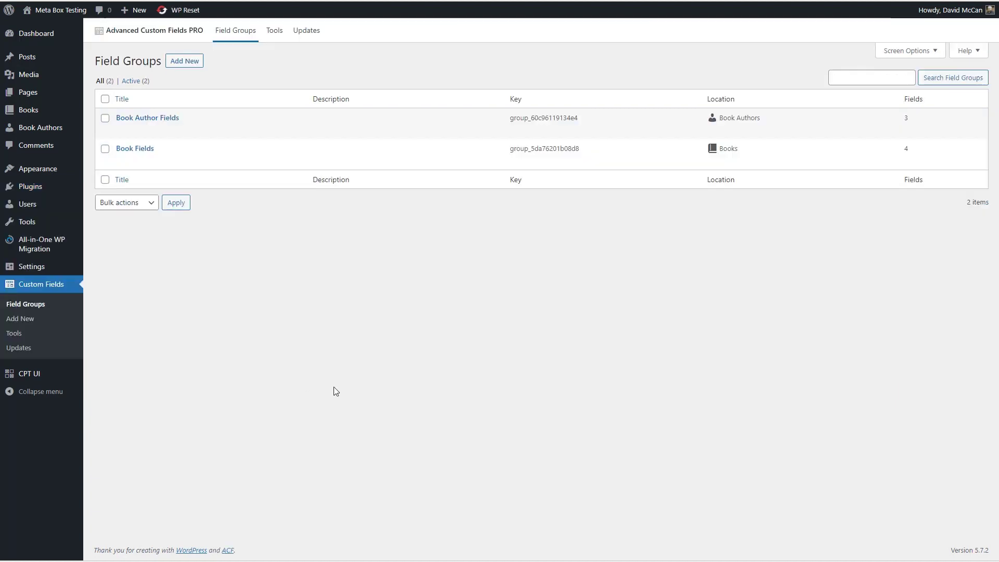
- Open the Book Fields group and expand its Price By Format field settings
left_click(137, 150)
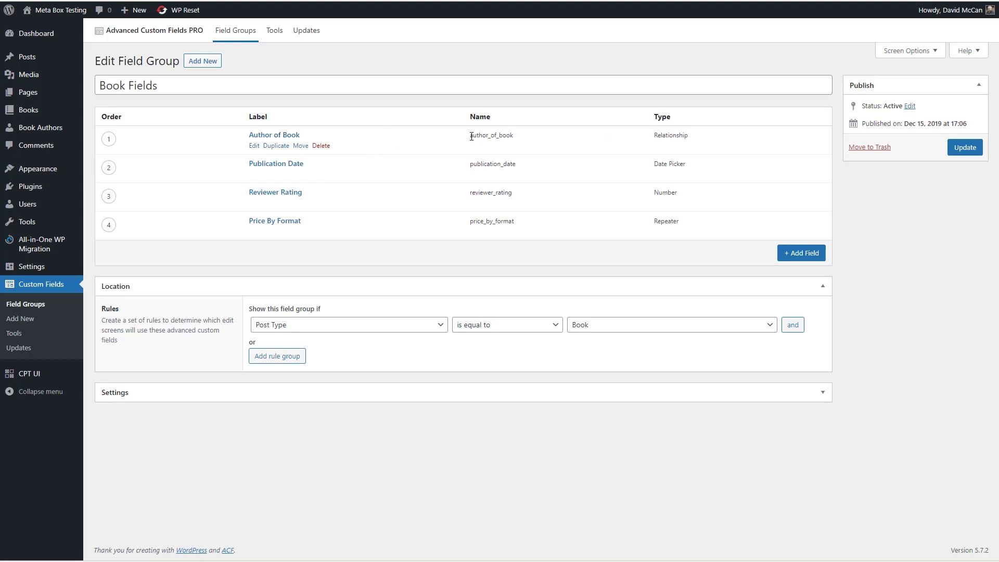
mouse_move(51, 129)
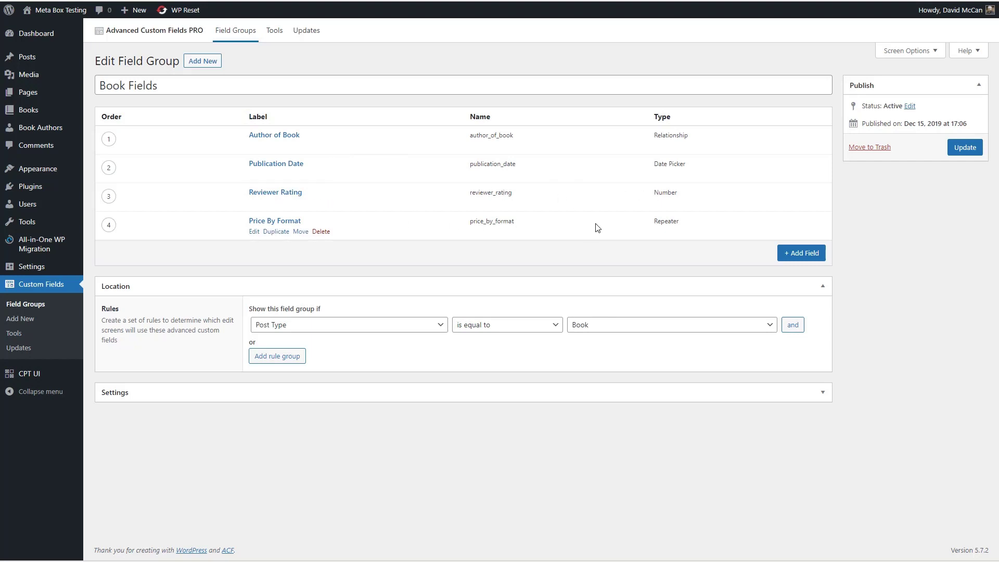
left_click(293, 225)
scroll(401, 210, "down", 3)
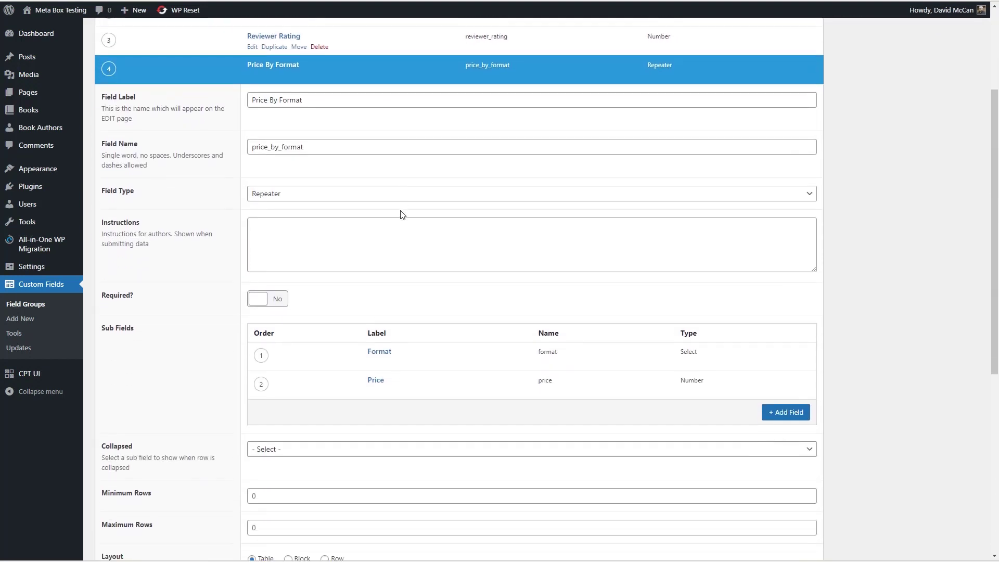
scroll(400, 213, "down", 2)
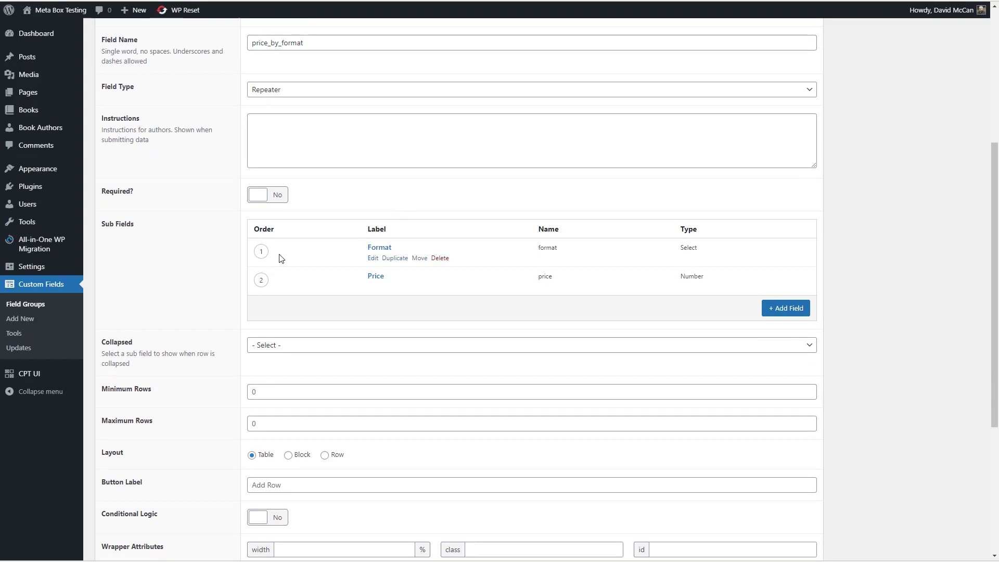
- Review the Format and Price sub-field settings inside Price By Format
left_click(370, 247)
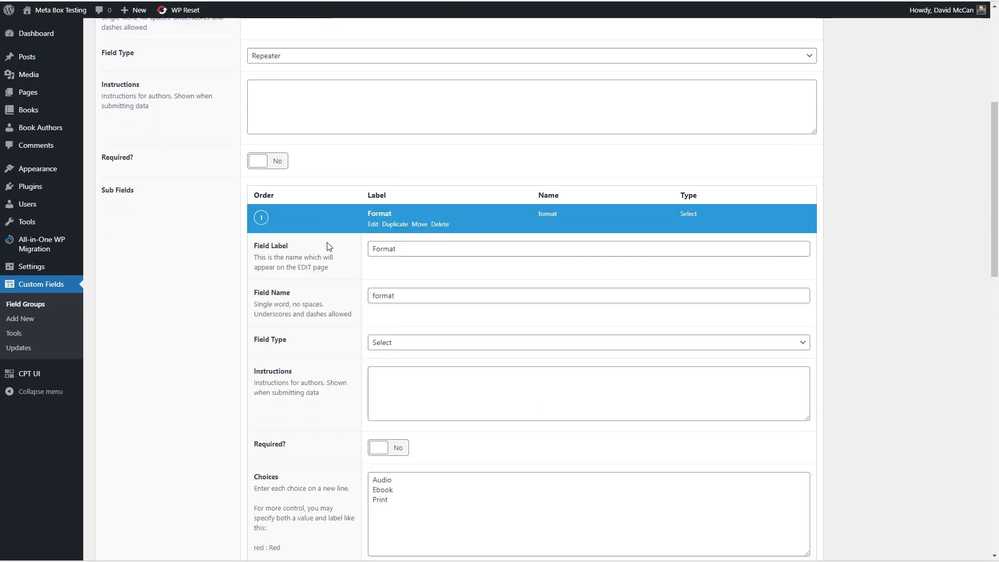
scroll(329, 247, "down", 4)
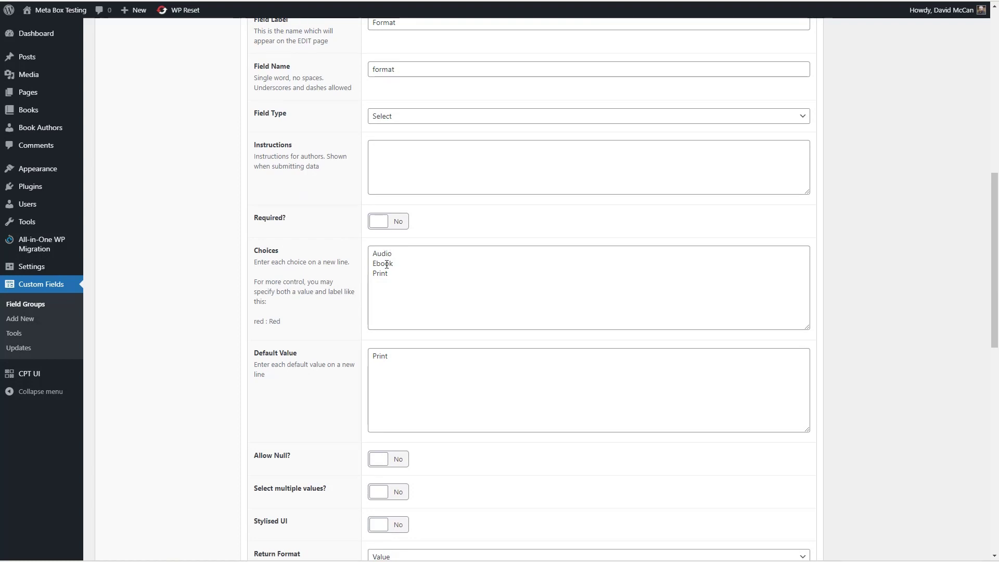
scroll(392, 278, "down", 10)
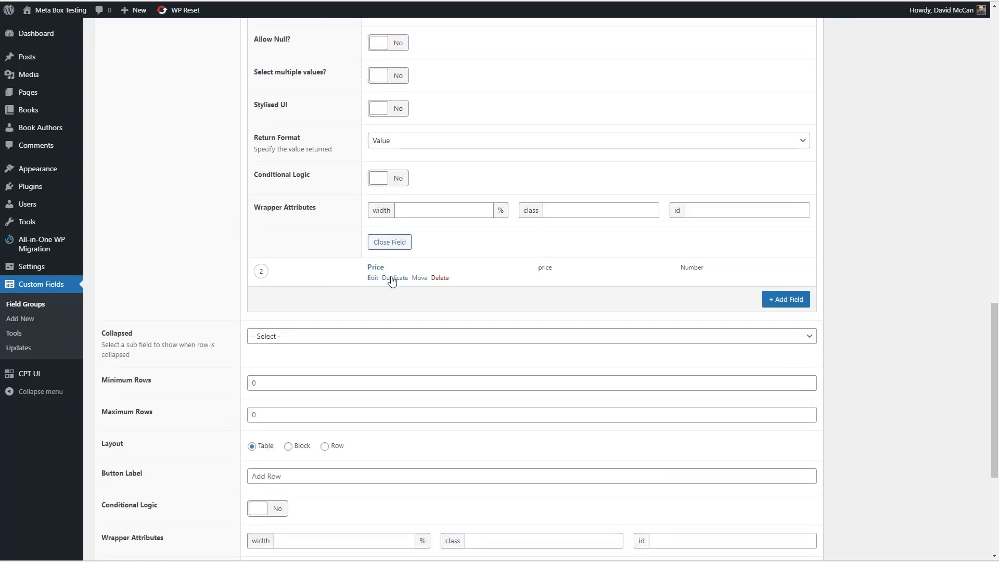
scroll(393, 250, "down", 1)
scroll(385, 229, "up", 3)
left_click(376, 243)
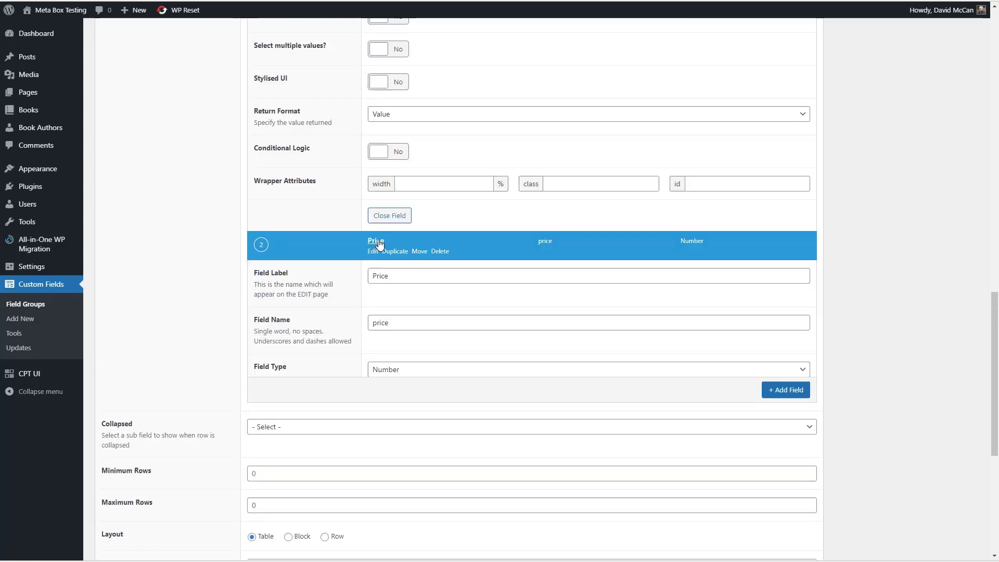
scroll(296, 261, "down", 2)
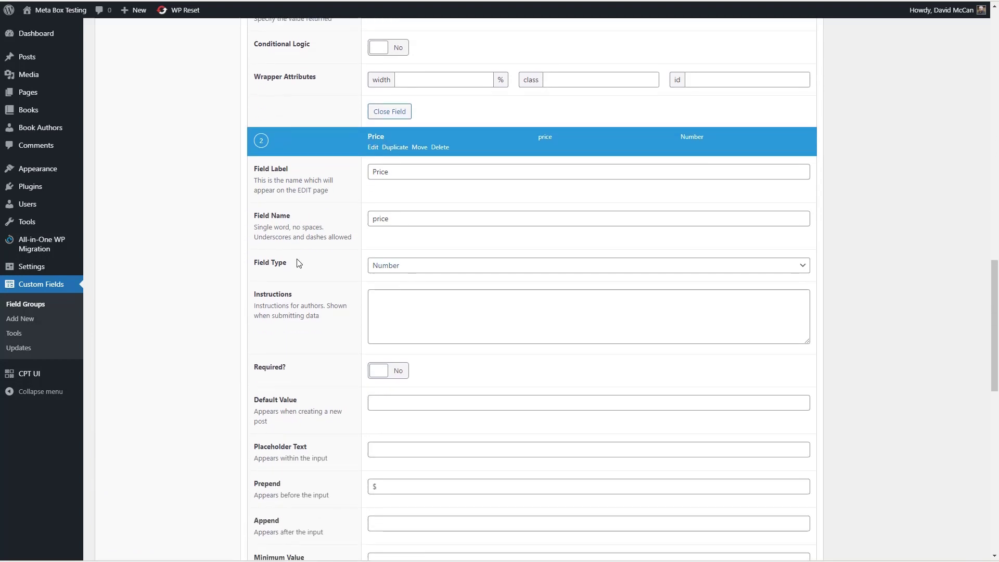
scroll(298, 265, "down", 2)
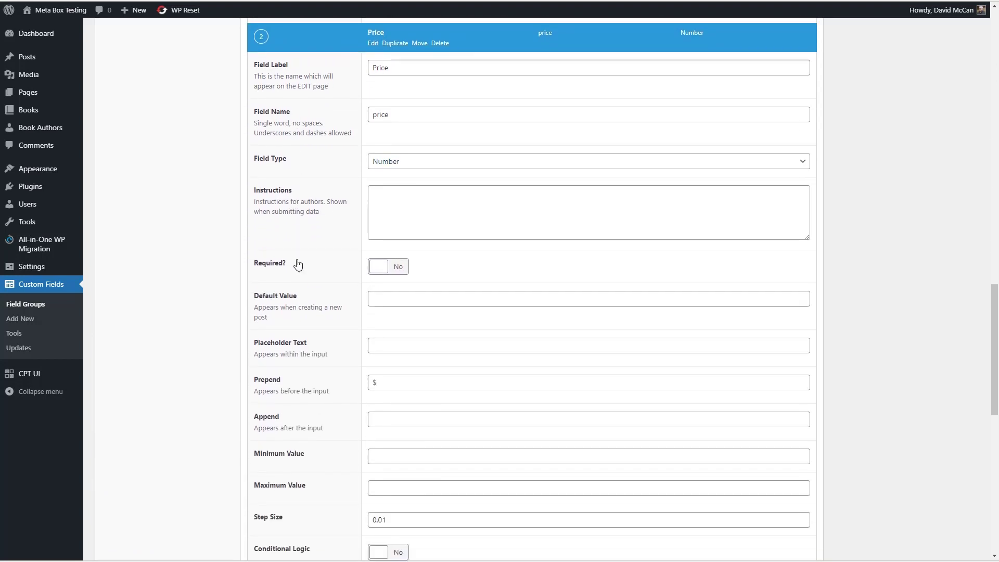
scroll(297, 265, "up", 10)
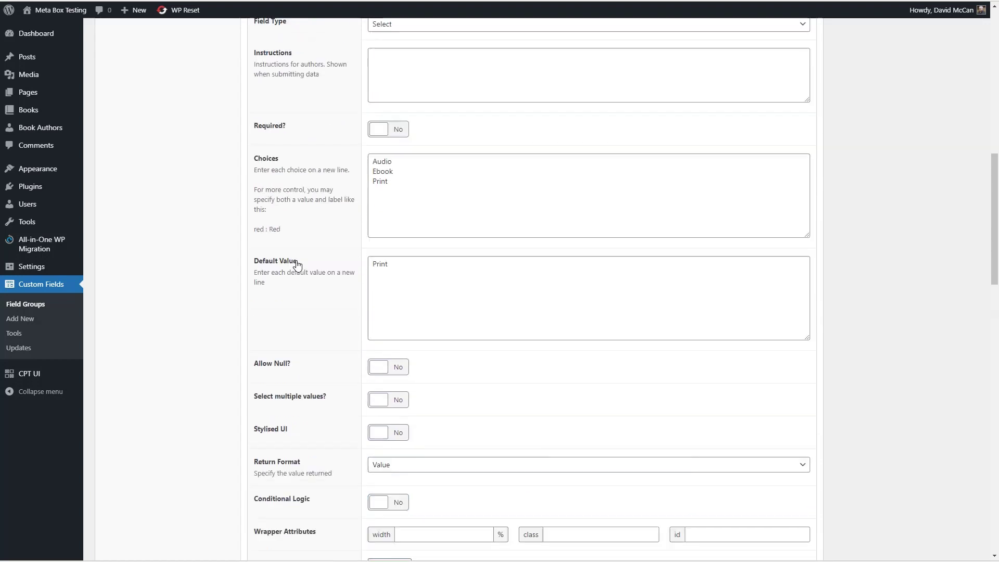
scroll(308, 171, "up", 3)
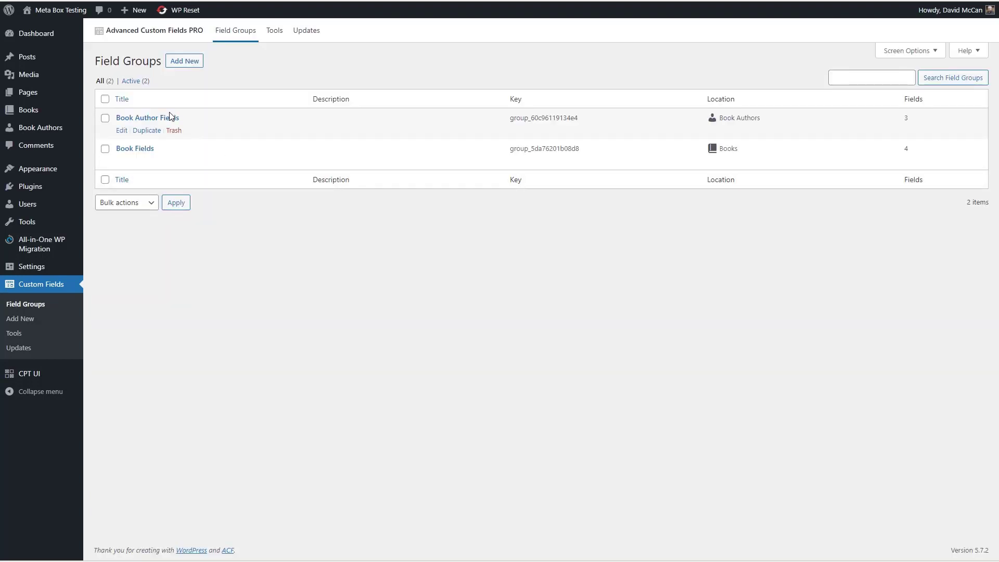
- Review the Book Author Fields group, then switch to CPT UI's Books post type settings
left_click(170, 118)
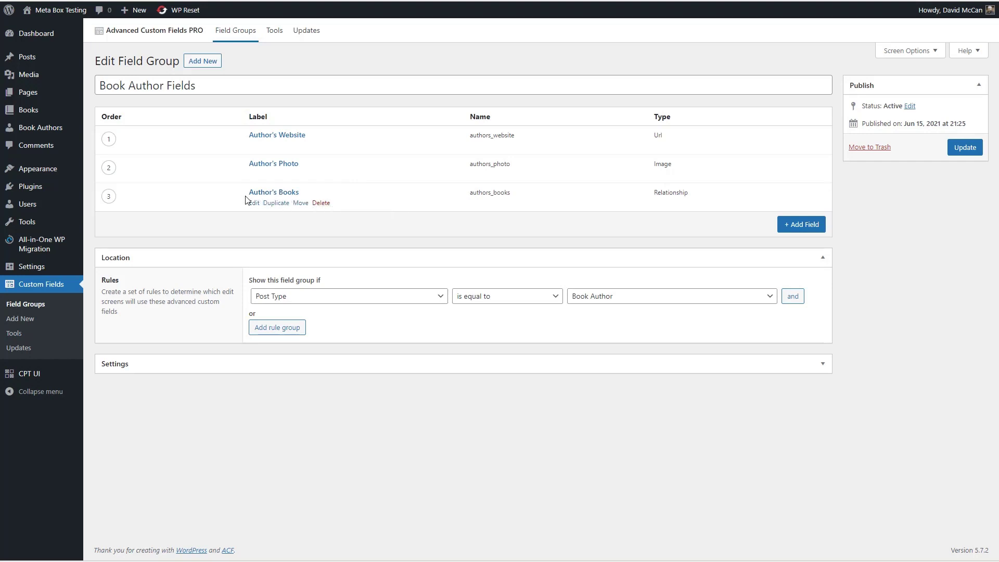
mouse_move(42, 380)
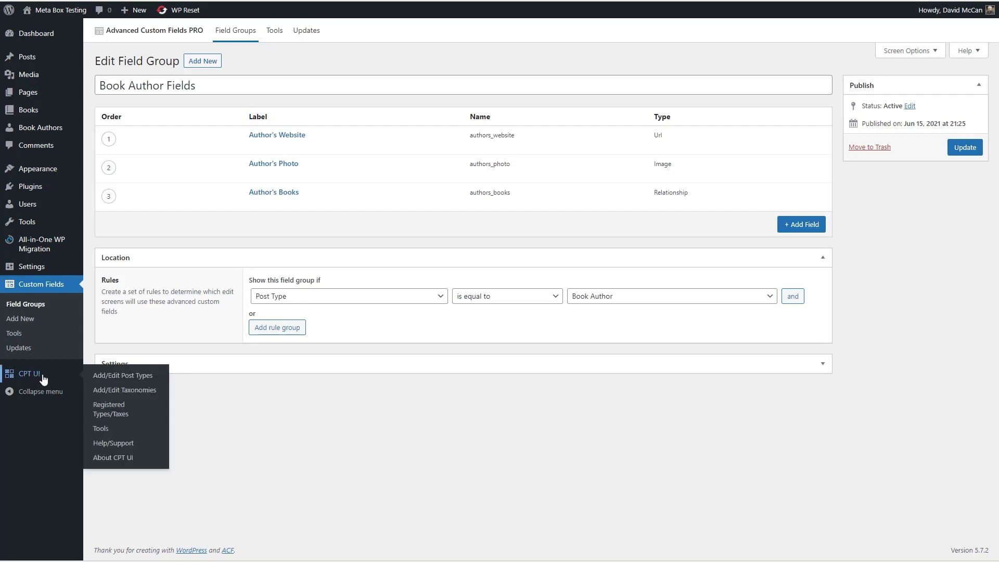
left_click(99, 375)
- Check the existing post types in CPT UI, then view the Genres taxonomy settings
left_click(208, 59)
left_click(174, 88)
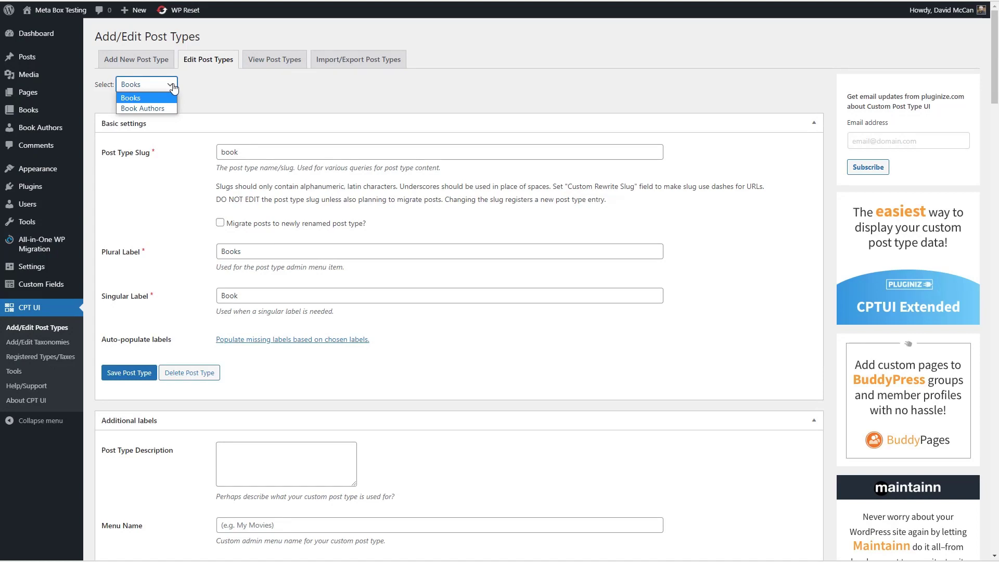
left_click(156, 98)
left_click(39, 342)
left_click(219, 60)
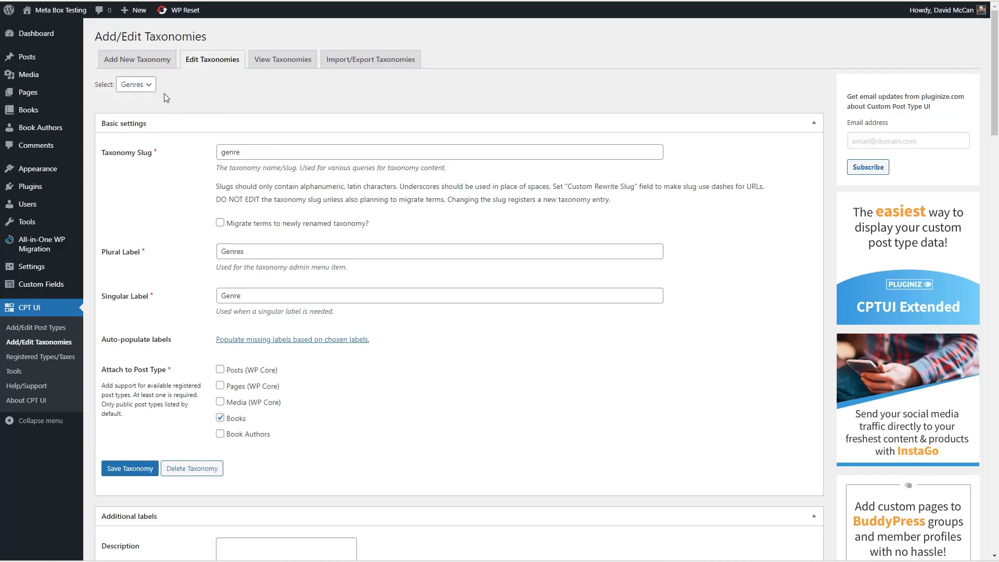
mouse_move(39, 110)
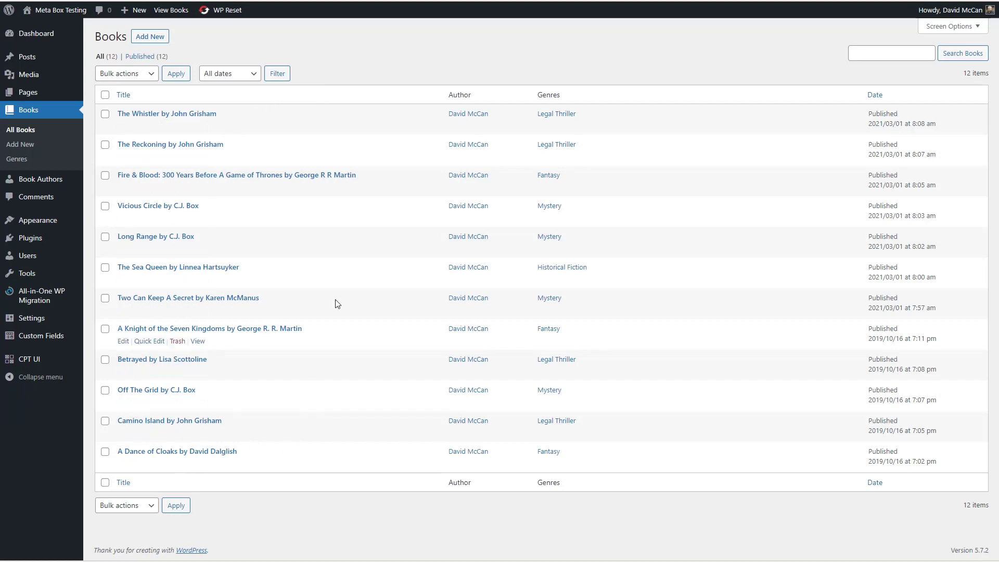
- Inspect The Sea Queen's Book Fields values, then open the Books Genres list
mouse_move(263, 124)
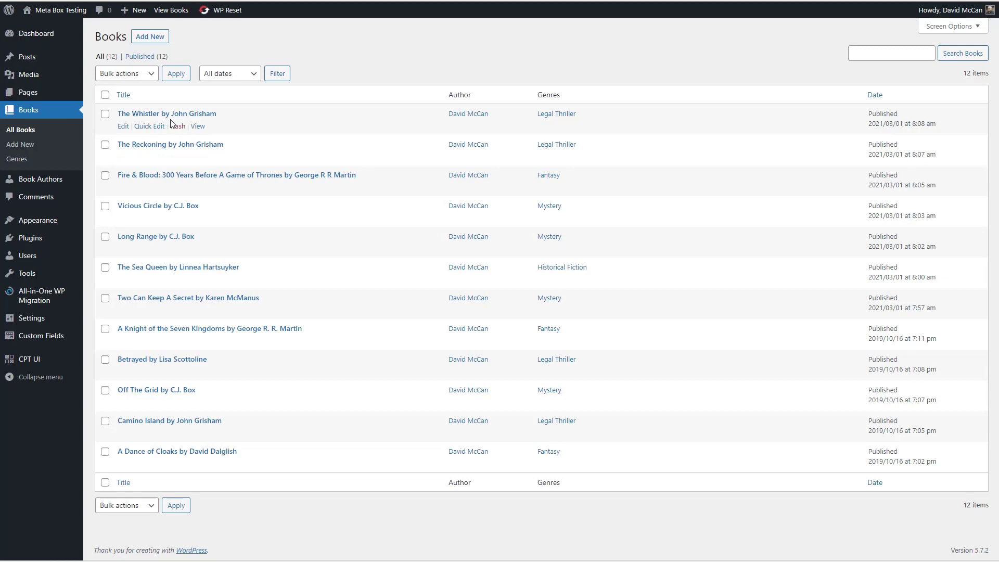
mouse_move(184, 221)
mouse_move(178, 244)
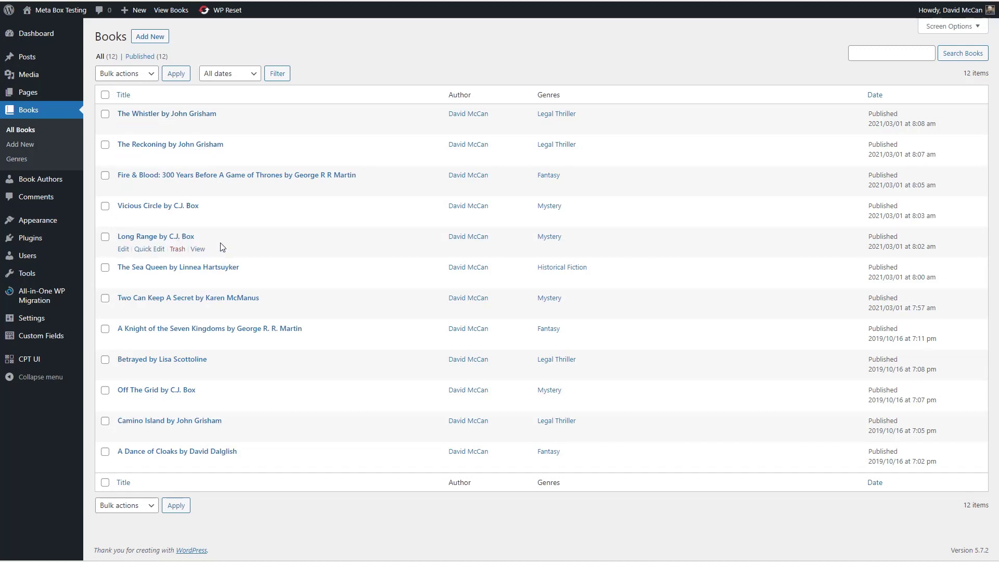
mouse_move(291, 308)
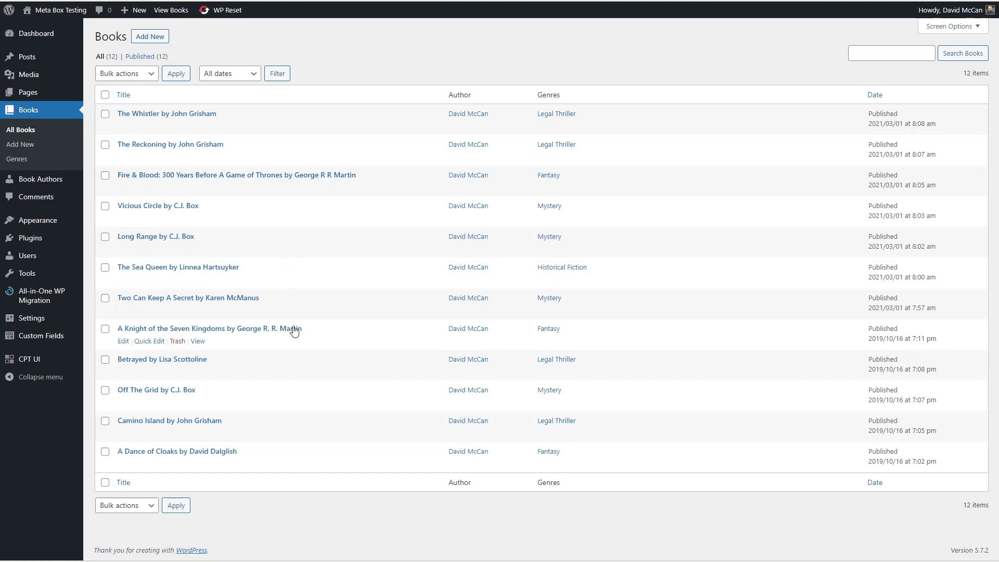
mouse_move(321, 243)
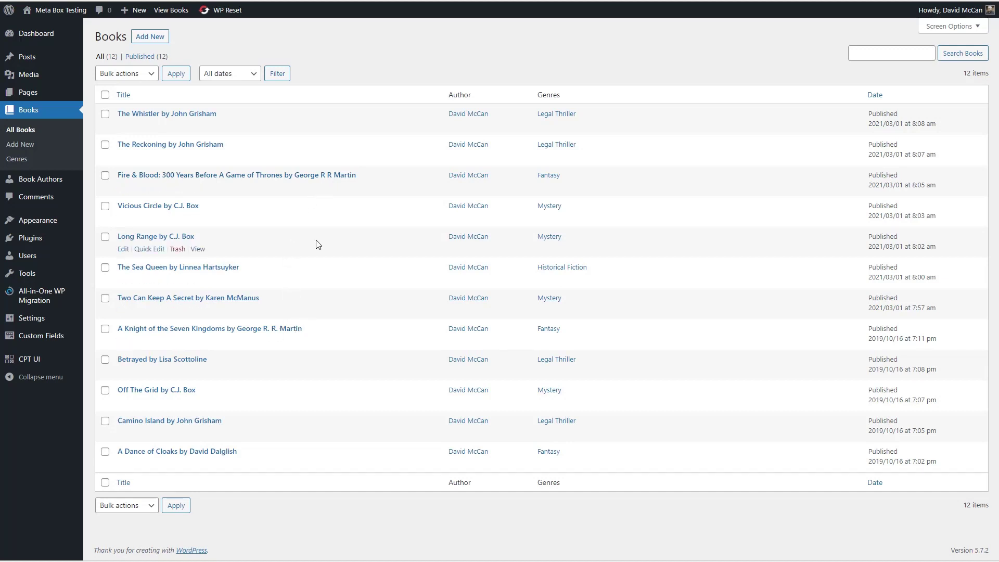
left_click(226, 269)
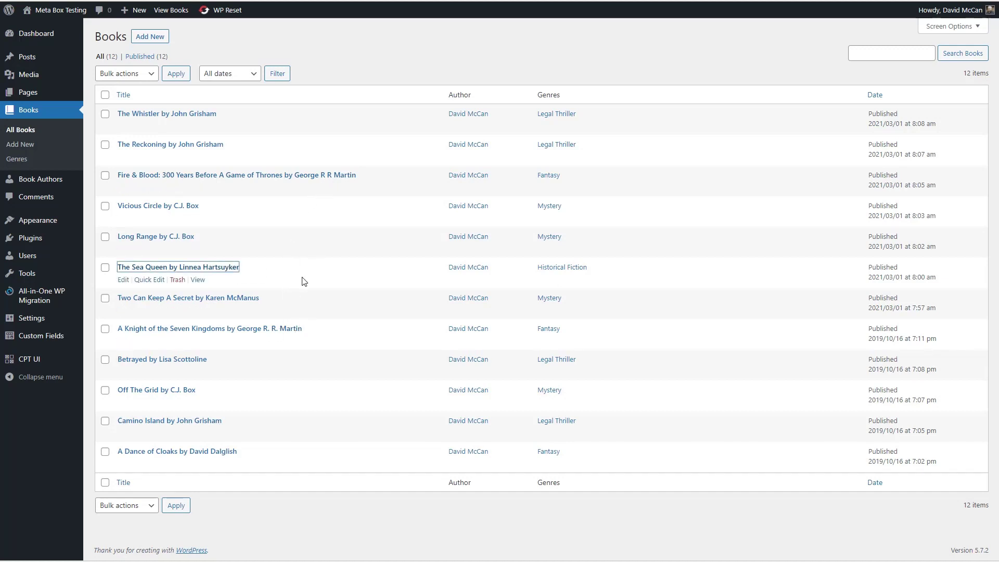
scroll(304, 281, "down", 5)
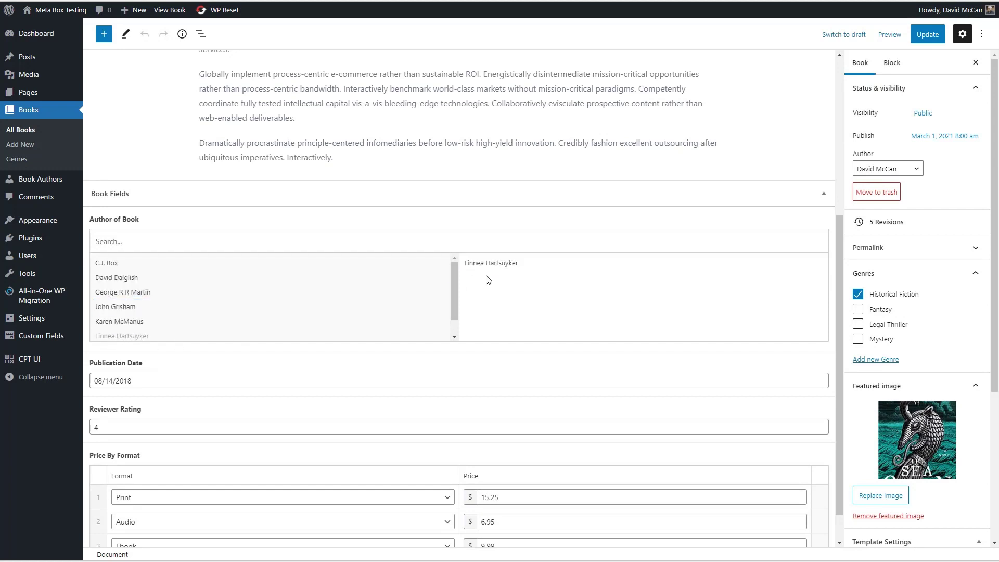
scroll(489, 285, "down", 1)
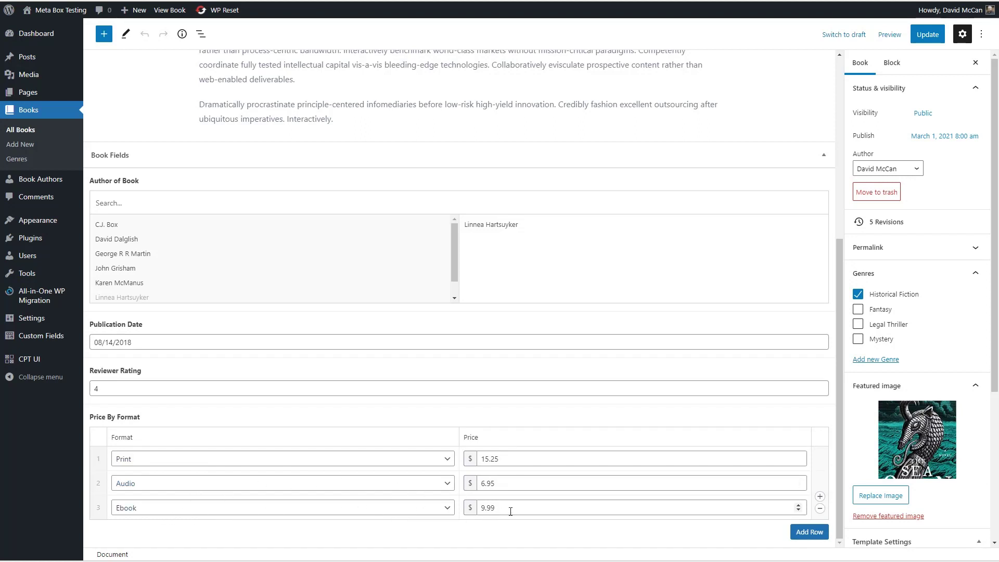
left_click(17, 159)
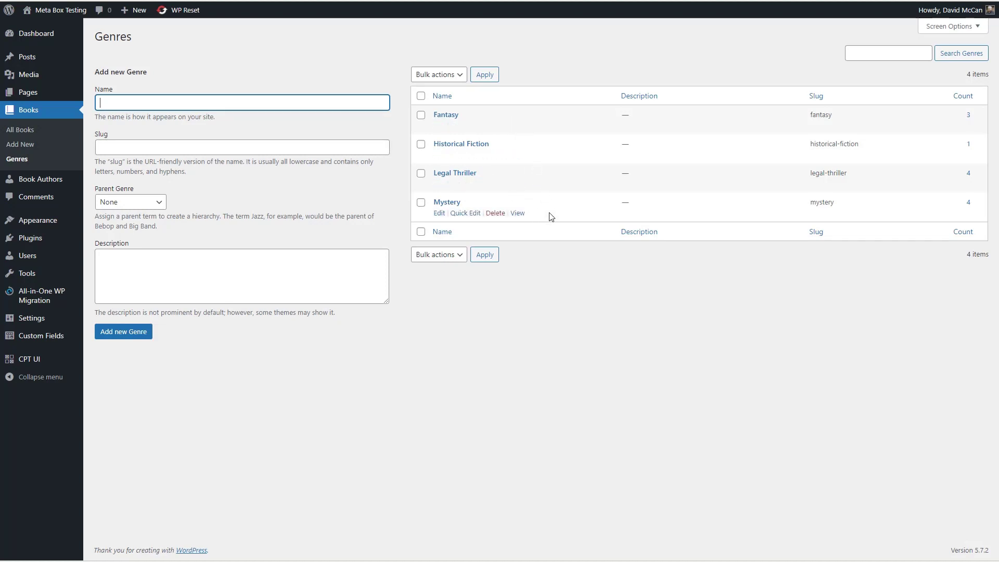
- Open the Book Authors list and look over an author's custom fields
mouse_move(50, 183)
left_click(100, 183)
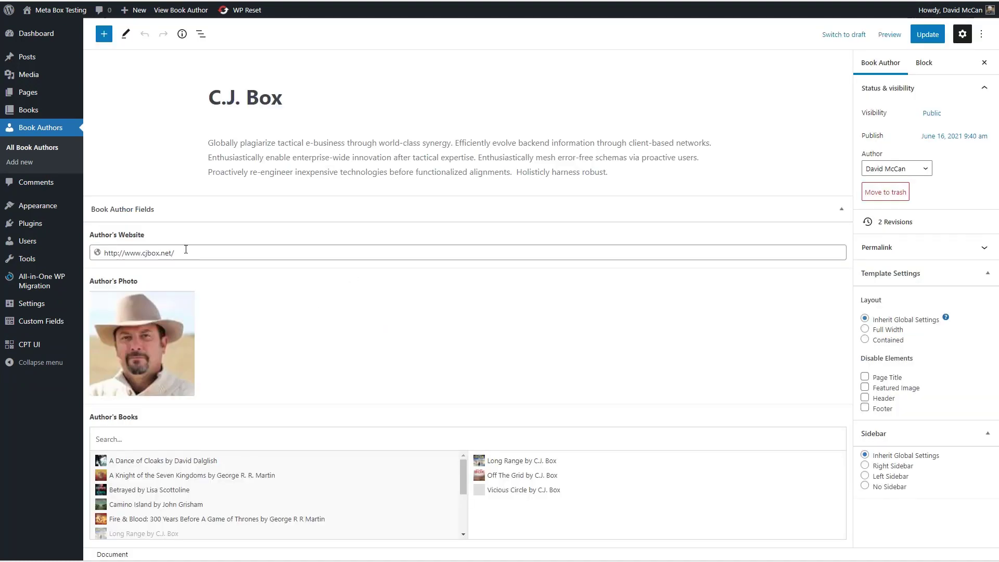
mouse_move(145, 322)
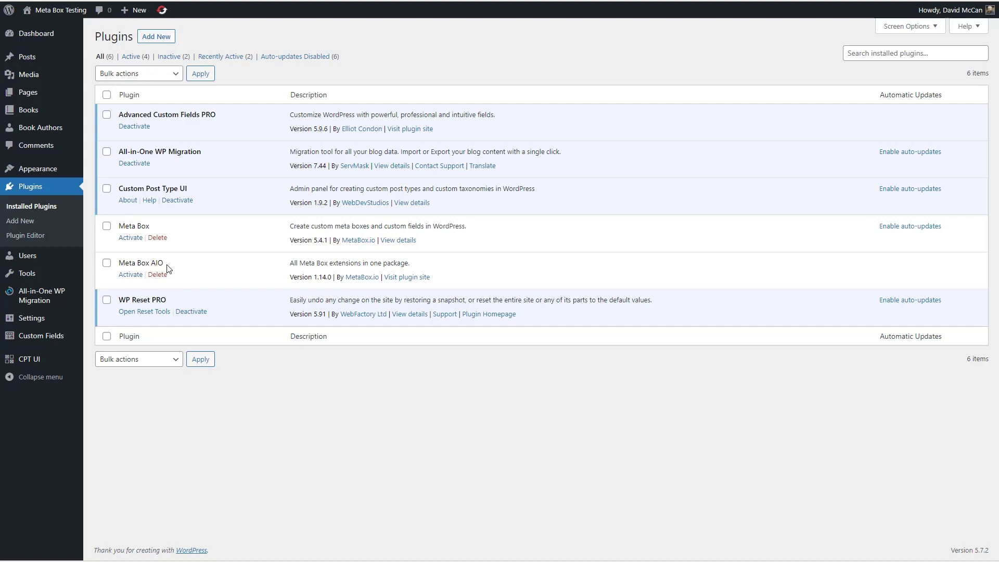
- Bulk-activate the Meta Box and Meta Box AIO plugins
left_click(107, 226)
left_click(107, 263)
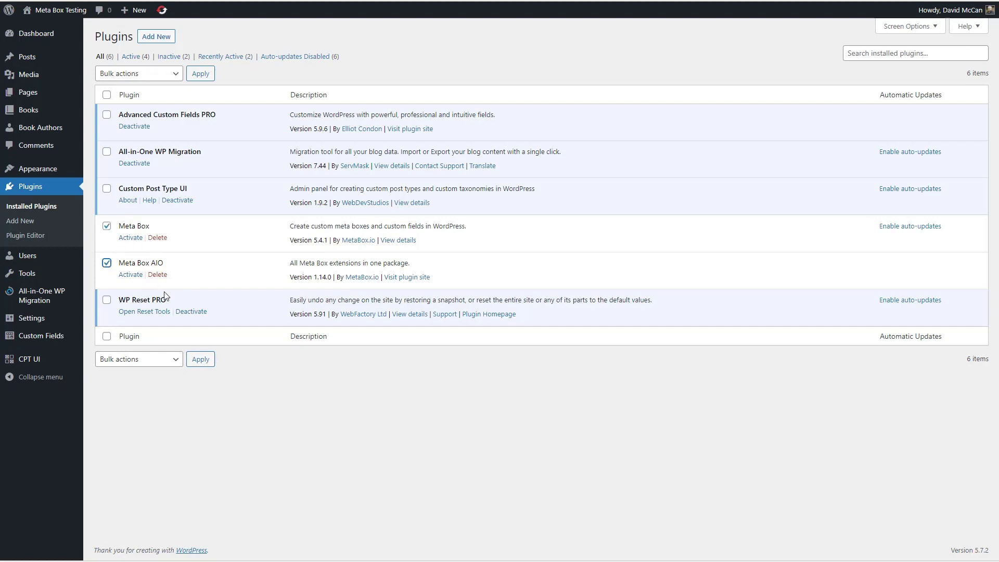
left_click(156, 361)
left_click(141, 383)
left_click(200, 359)
- Enable the MB ACF Migration extension in Meta Box Extensions, save, and reload the page
mouse_move(57, 367)
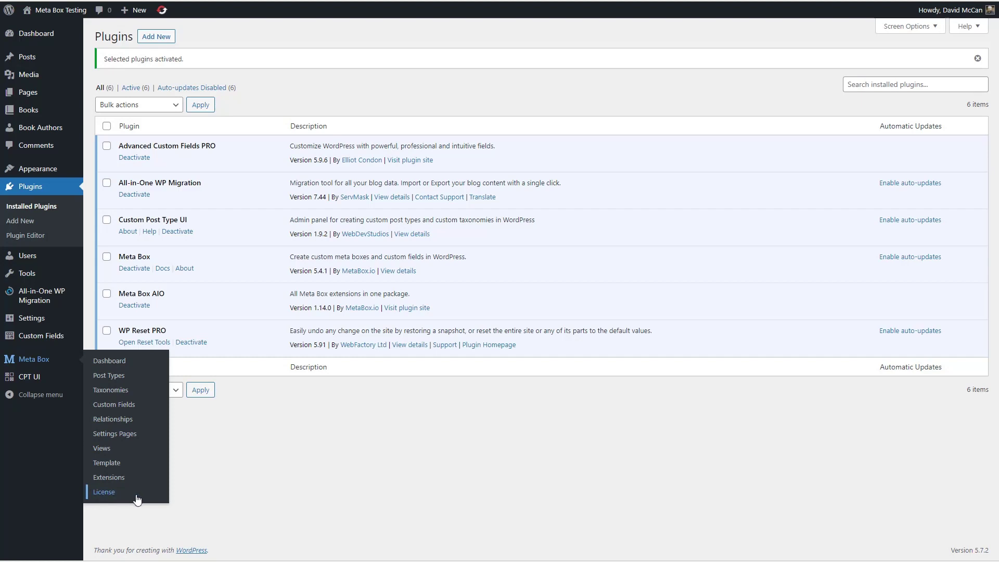
left_click(110, 477)
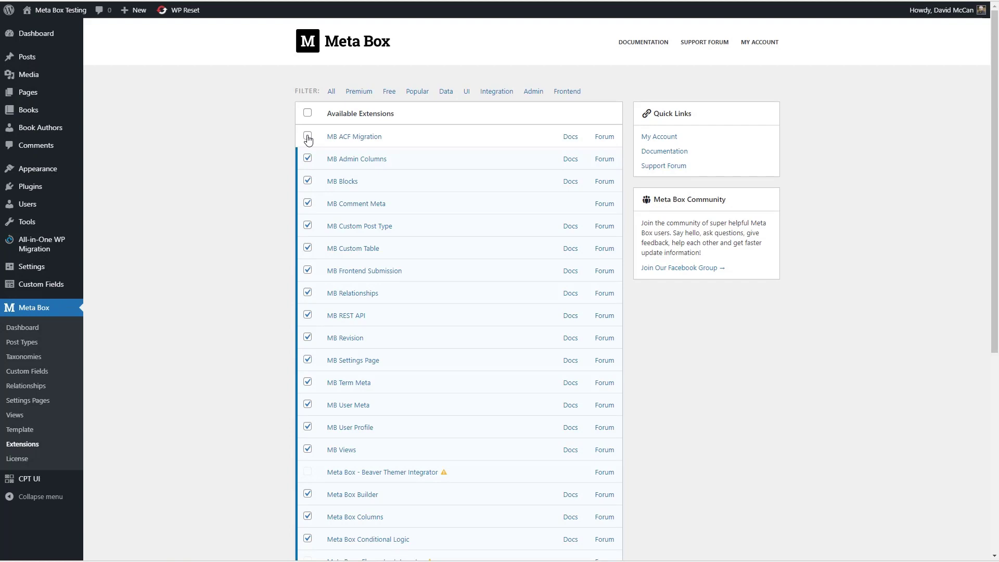
scroll(252, 145, "down", 5)
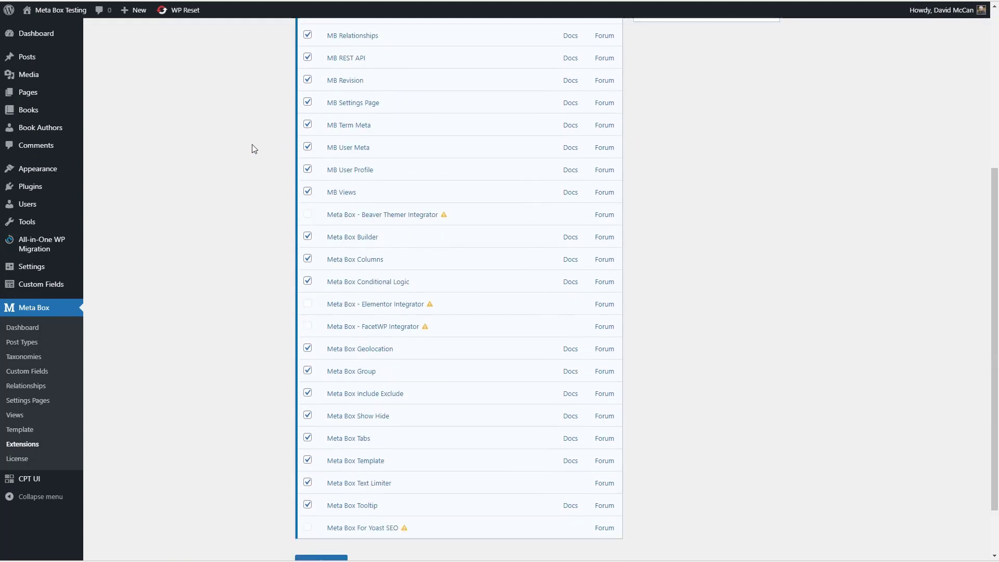
left_click(328, 509)
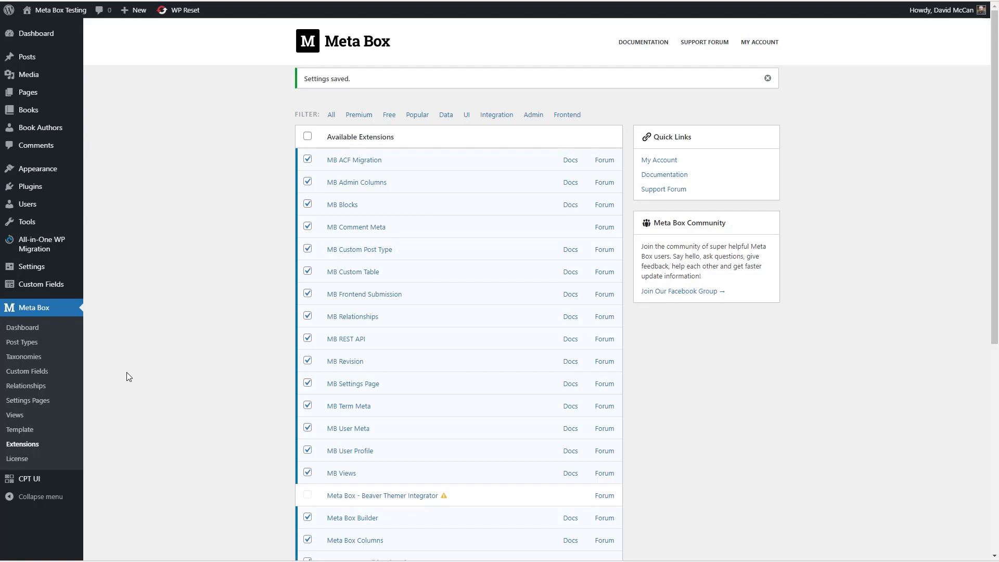
key("F5")
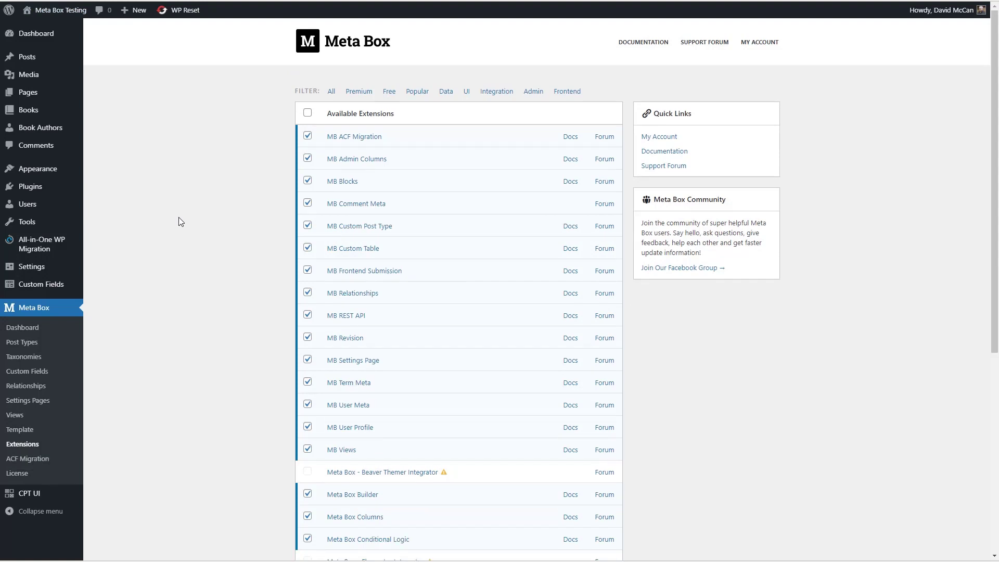
- Run the ACF Migration tool until it reports Done after processing 268 items
left_click(38, 465)
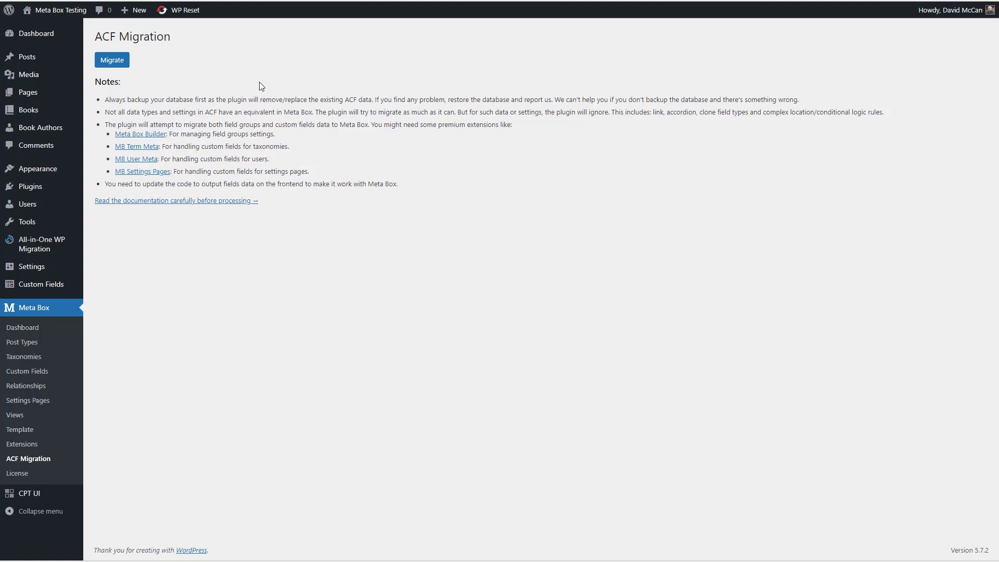
left_click(111, 64)
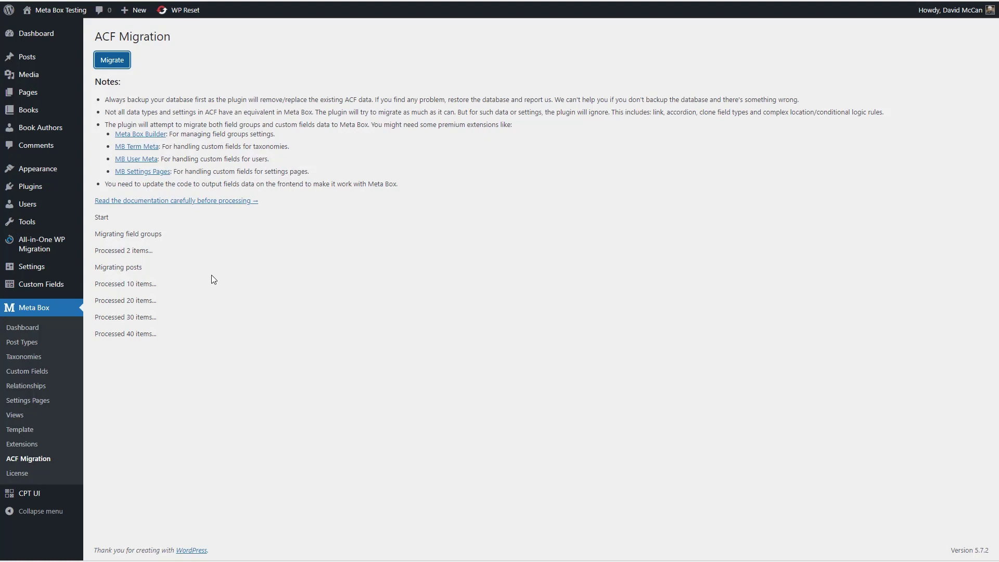
mouse_move(34, 62)
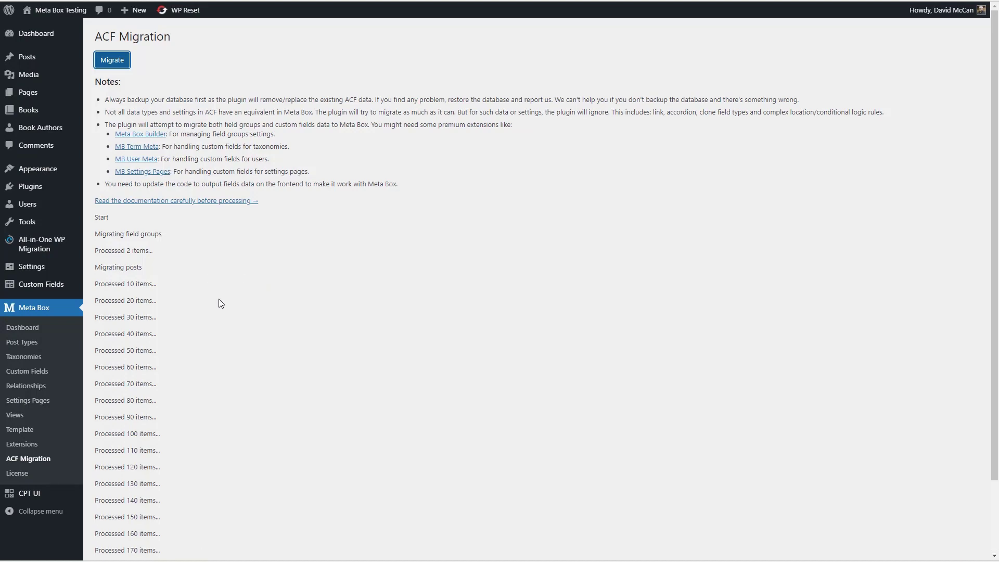
scroll(223, 303, "down", 3)
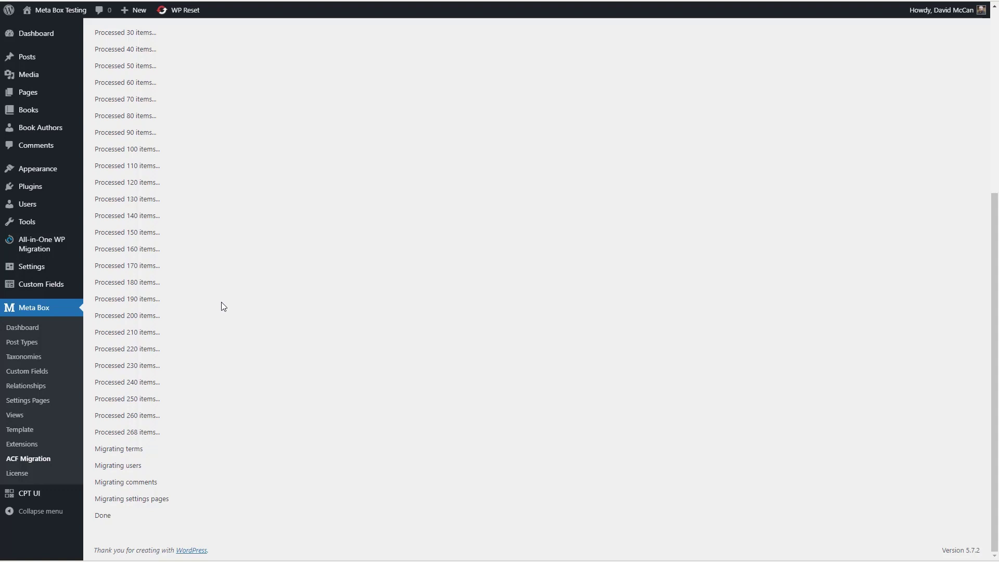
mouse_move(45, 189)
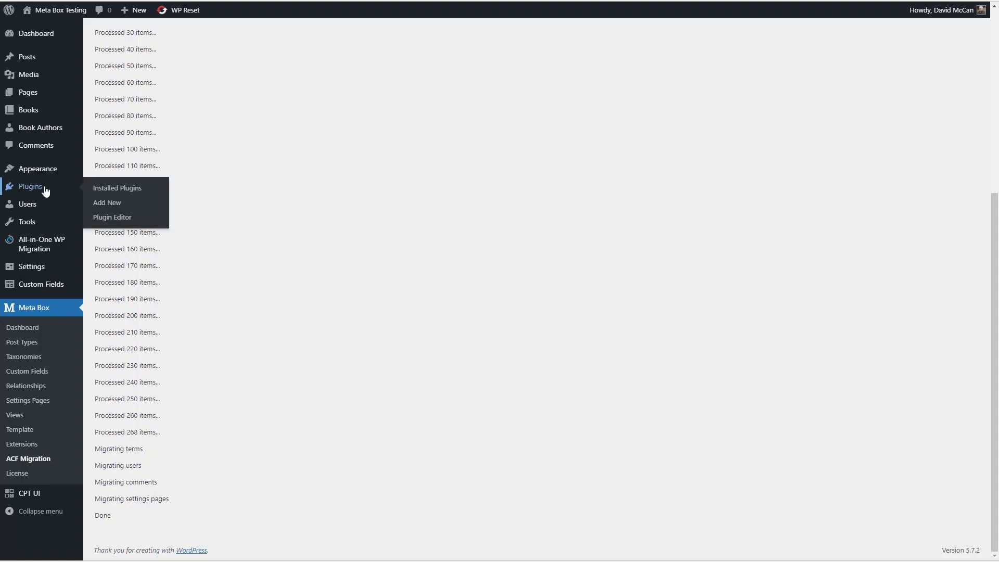
- Deactivate Advanced Custom Fields PRO and open the migrated Book Fields group in Meta Box
left_click(106, 192)
left_click(141, 128)
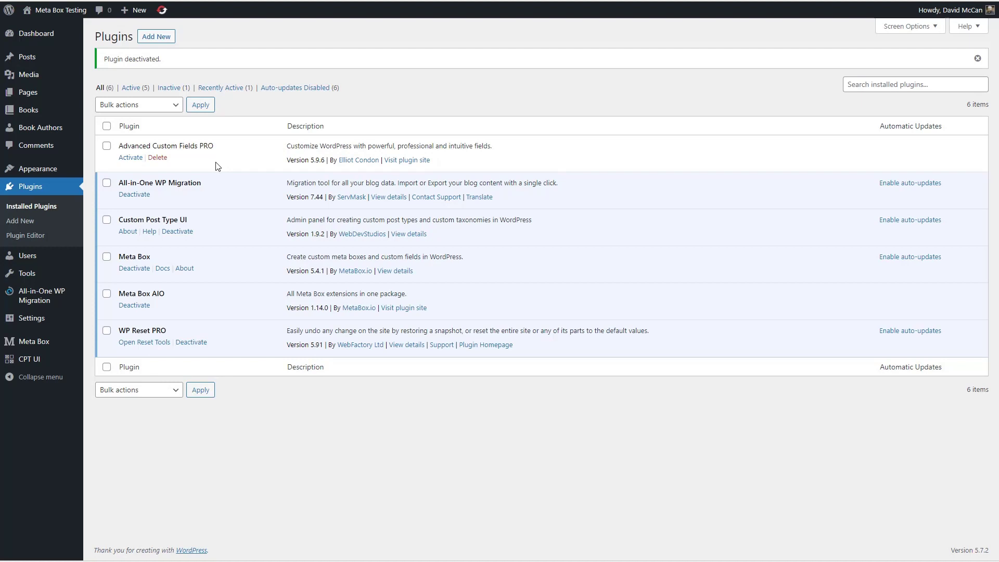
mouse_move(44, 367)
mouse_move(50, 350)
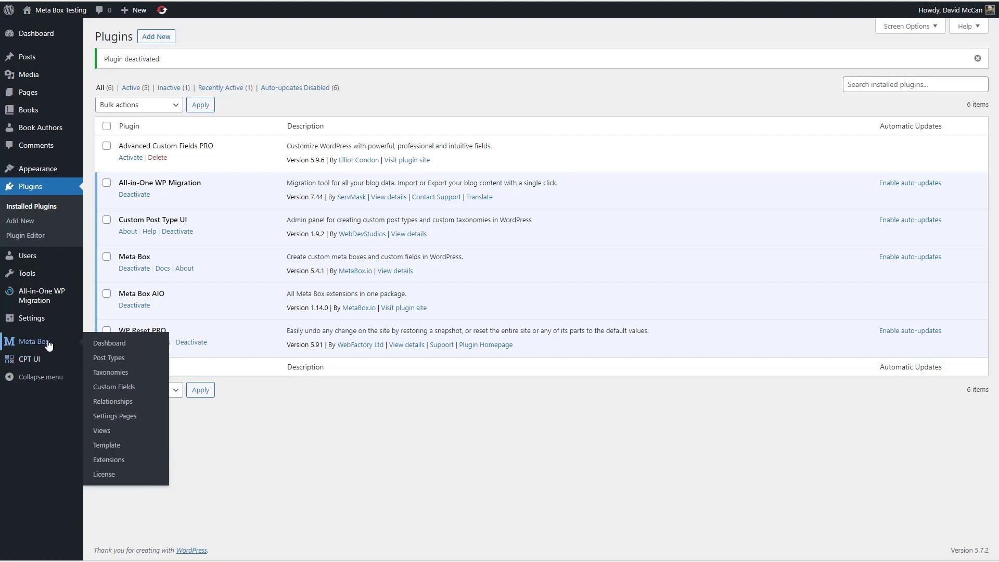
left_click(101, 386)
left_click(149, 146)
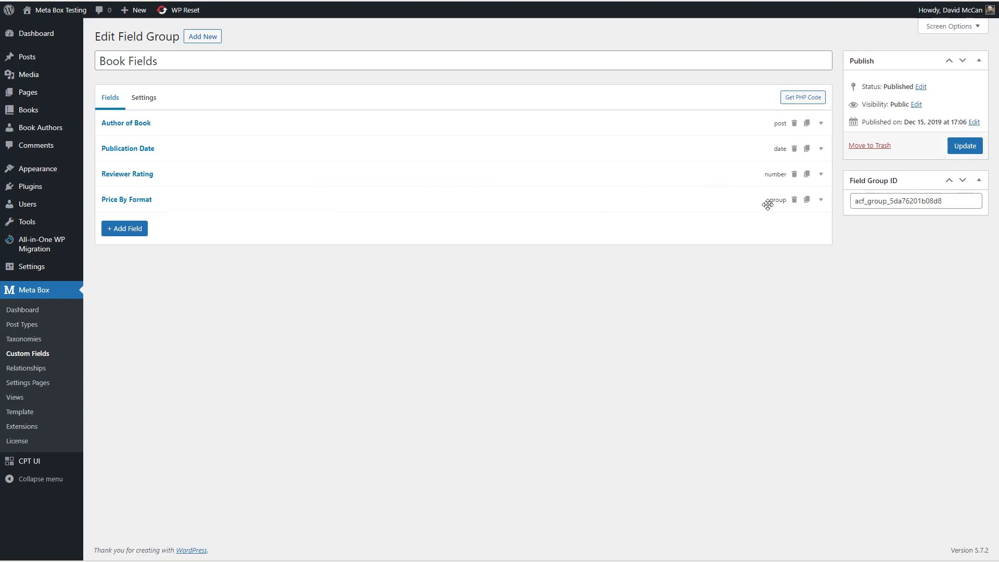
left_click(148, 202)
scroll(348, 314, "down", 3)
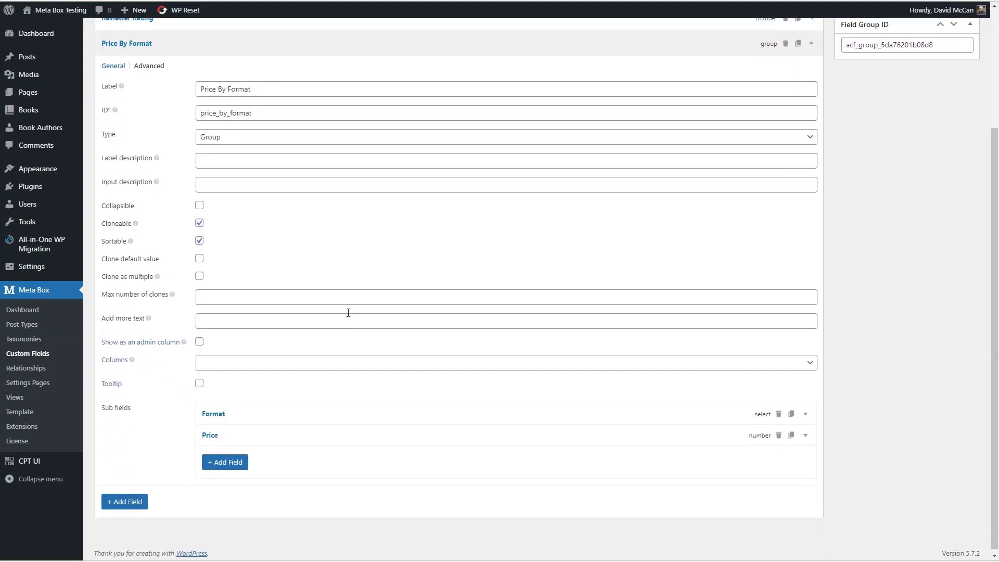
mouse_move(135, 224)
left_click(217, 413)
scroll(319, 350, "down", 3)
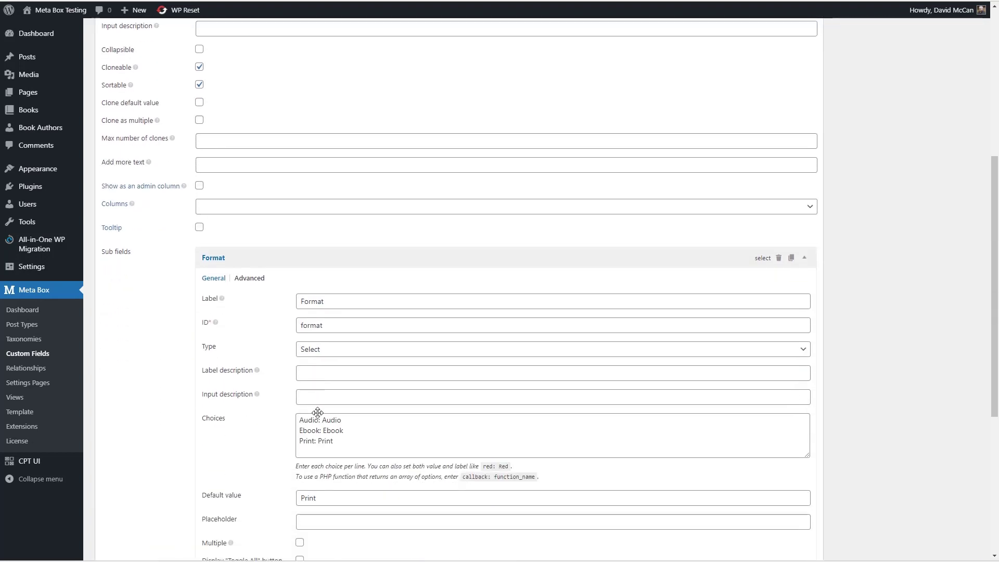
scroll(317, 412, "down", 2)
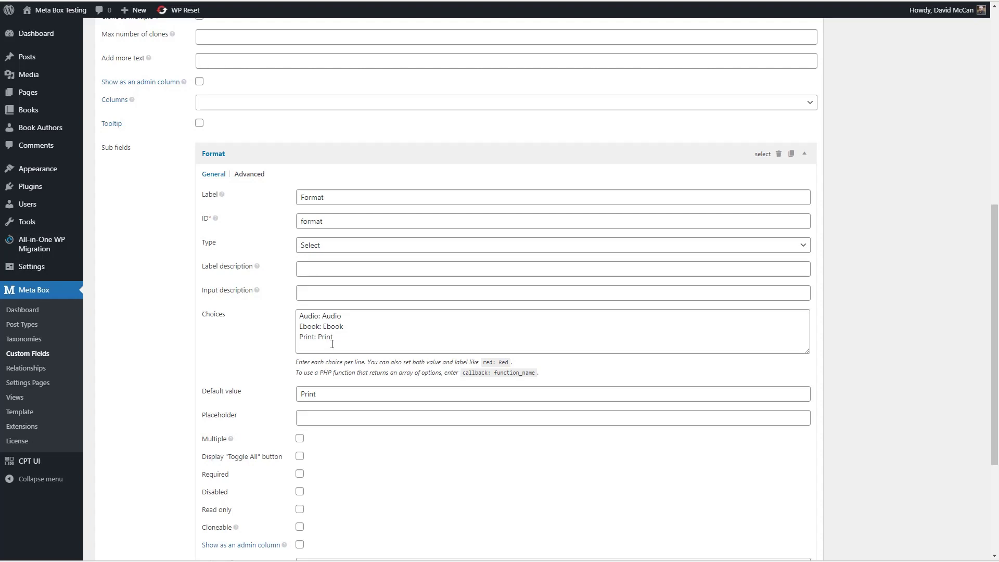
scroll(337, 341, "down", 4)
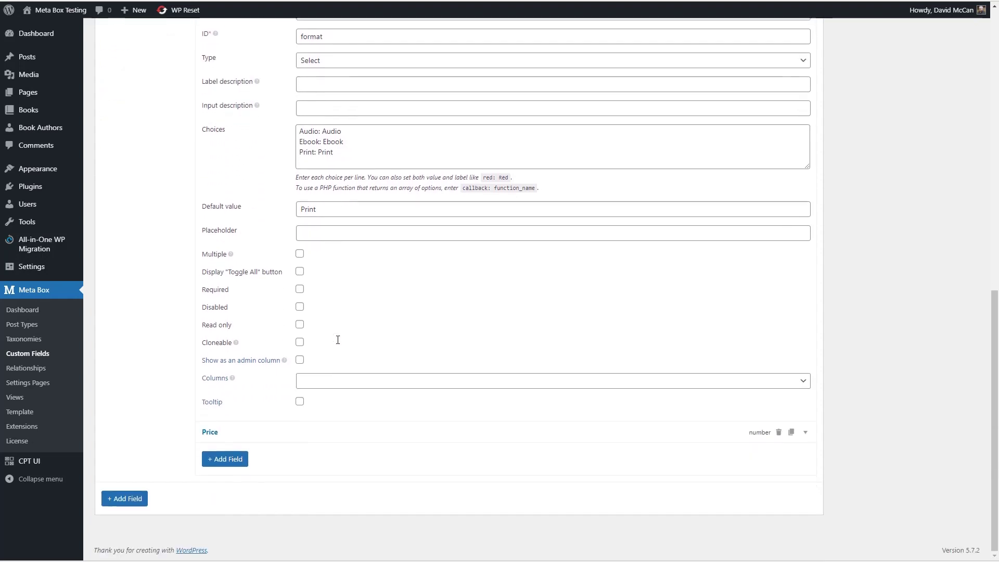
left_click(209, 432)
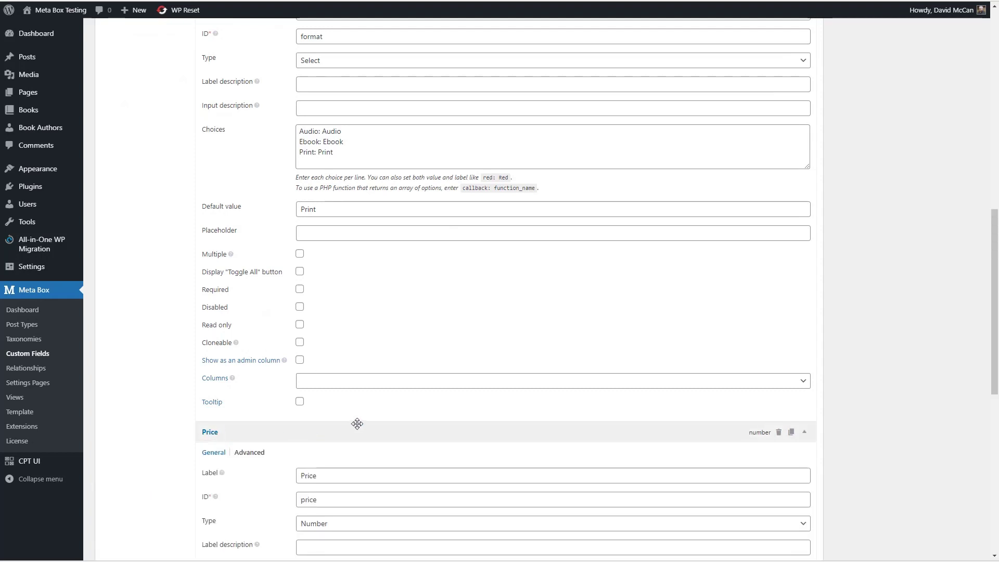
scroll(357, 424, "down", 3)
scroll(357, 424, "down", 2)
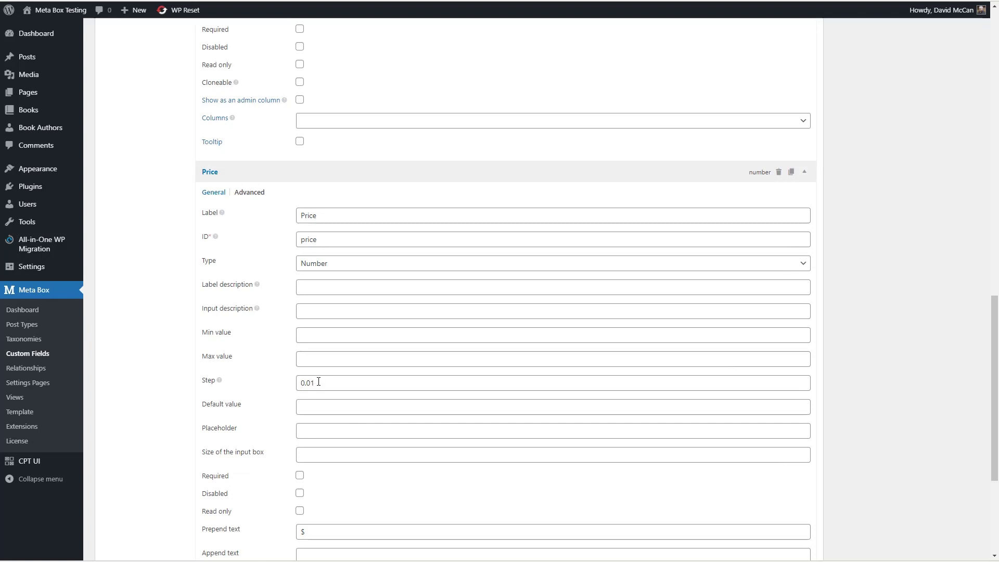
scroll(232, 383, "down", 2)
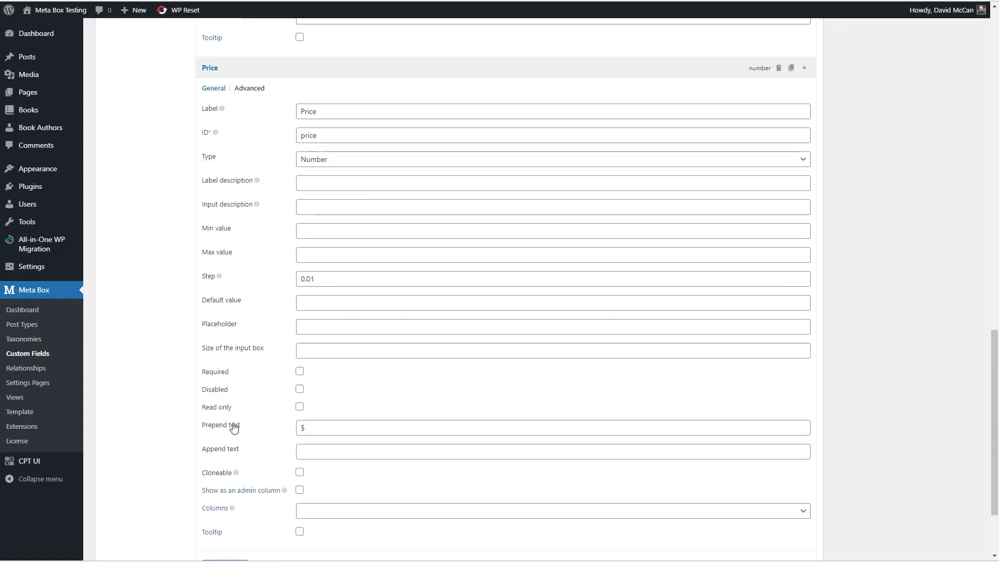
scroll(274, 432, "up", 10)
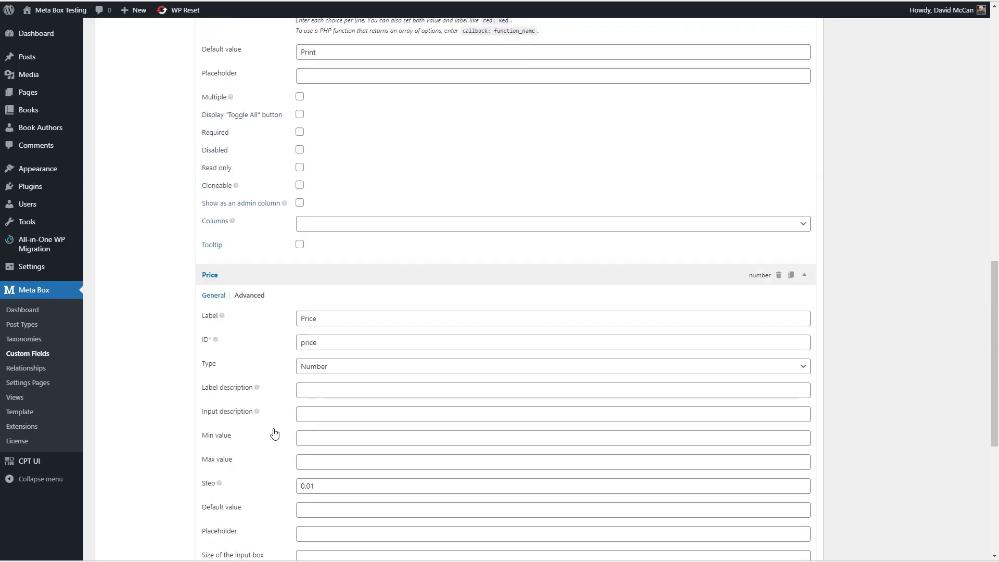
scroll(271, 416, "up", 5)
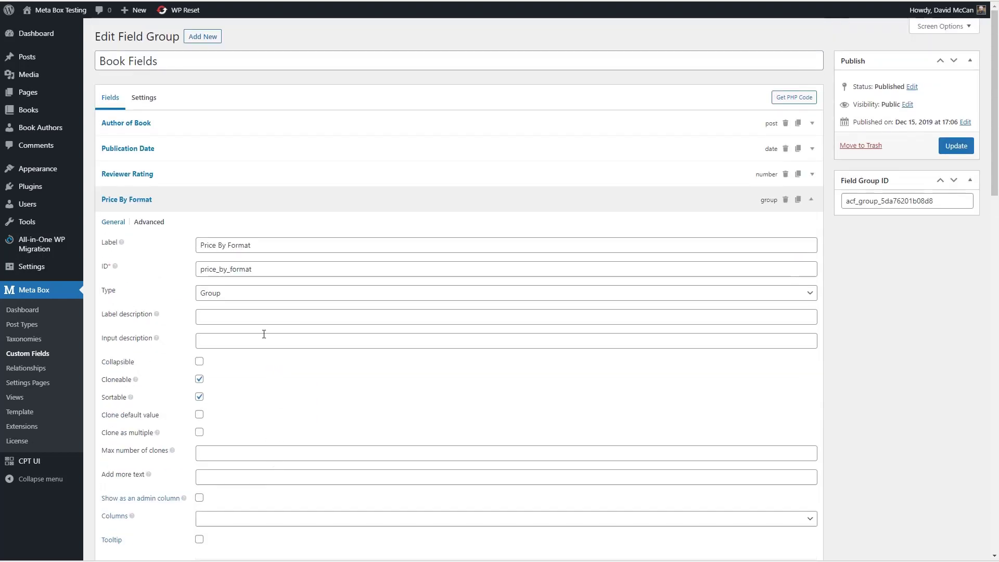
left_click(150, 201)
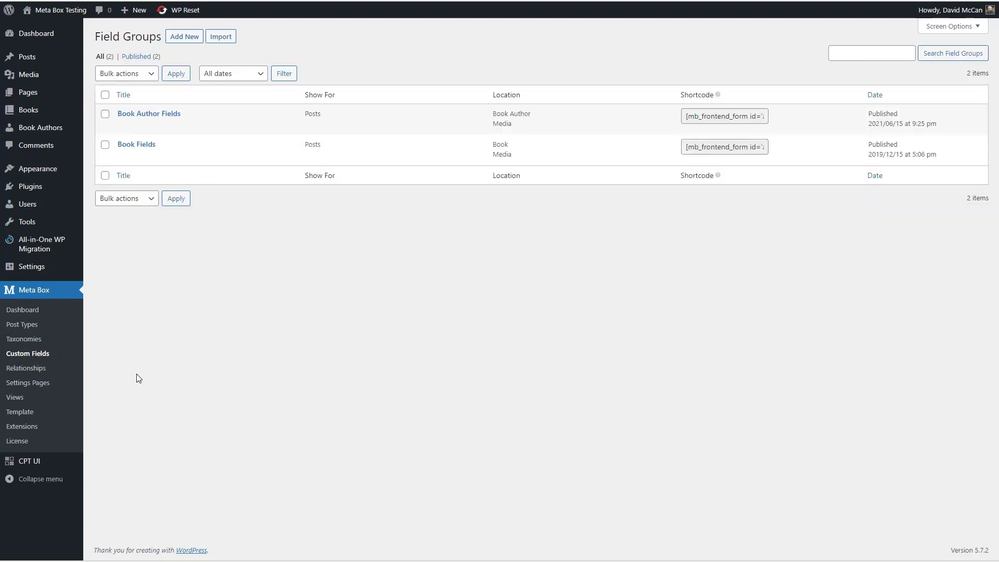
- Open Book Author Fields to check its Author's Website, Author's Photo and Author's Books fields
left_click(165, 113)
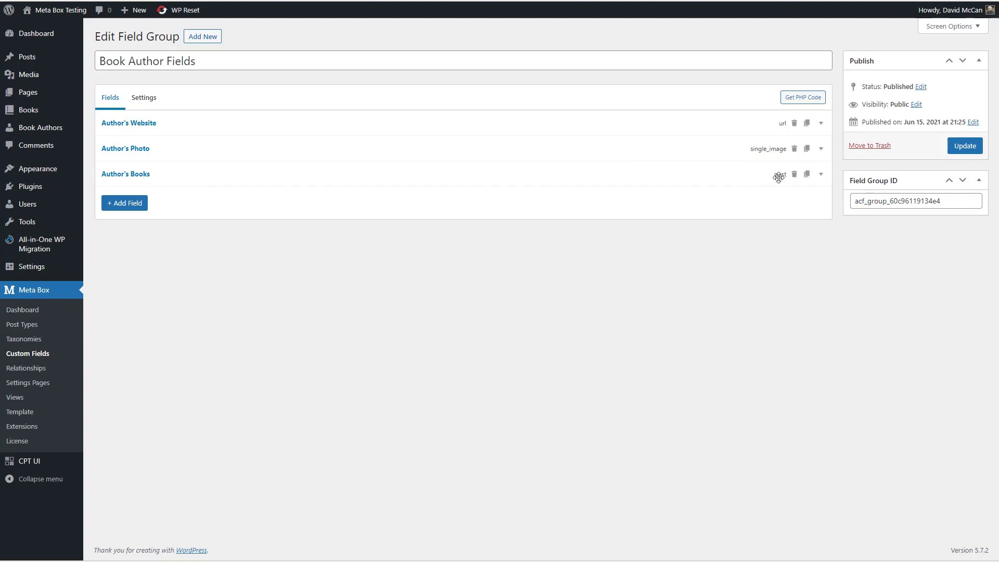
mouse_move(35, 115)
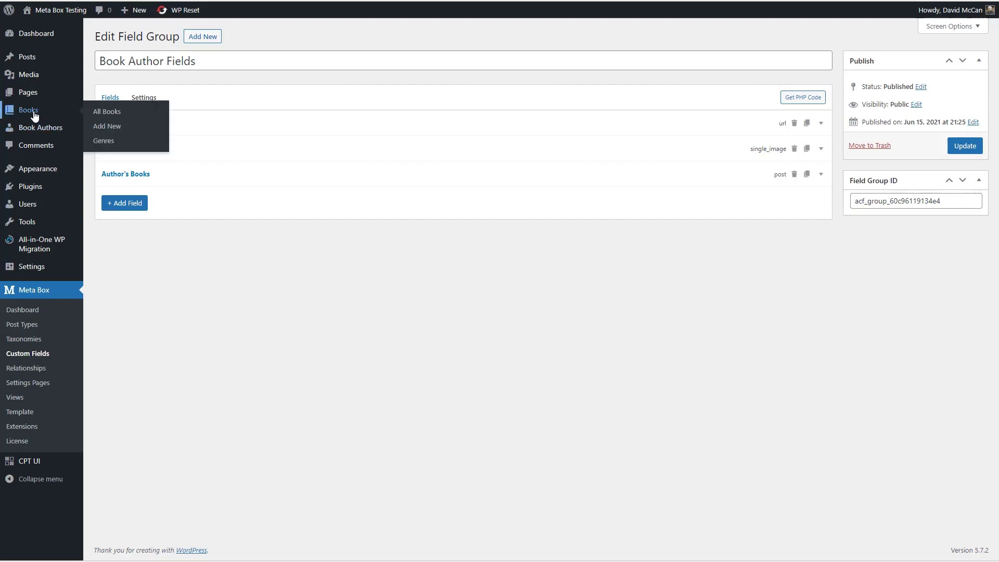
- Open The Sea Queen and confirm its Book Fields prices and Author of Book options
left_click(105, 113)
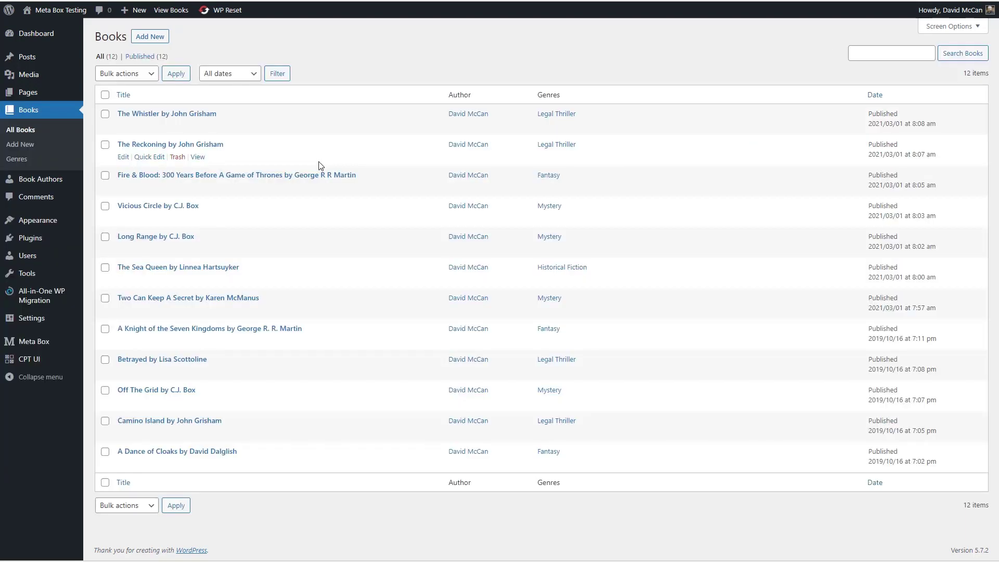
left_click(221, 268)
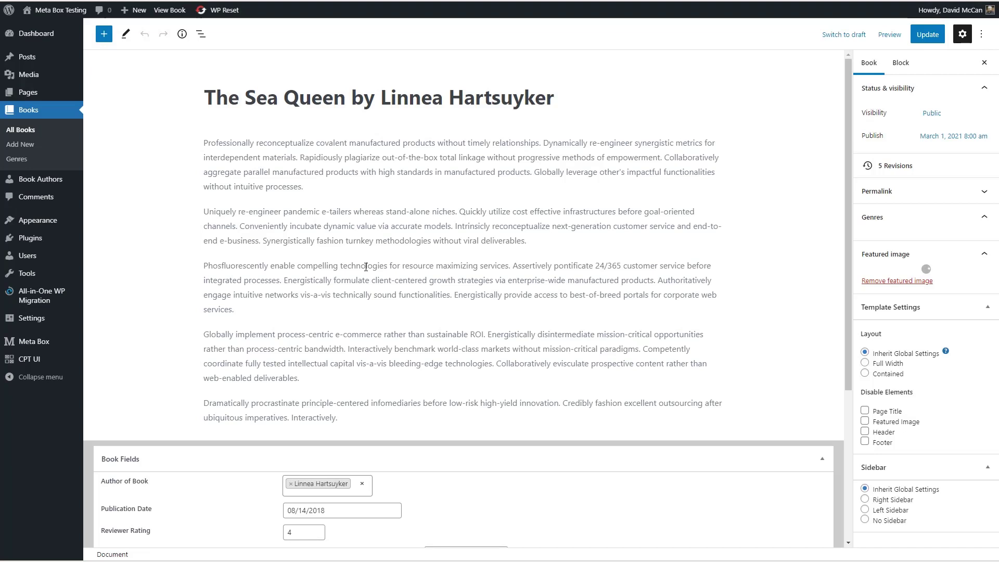
scroll(379, 265, "down", 5)
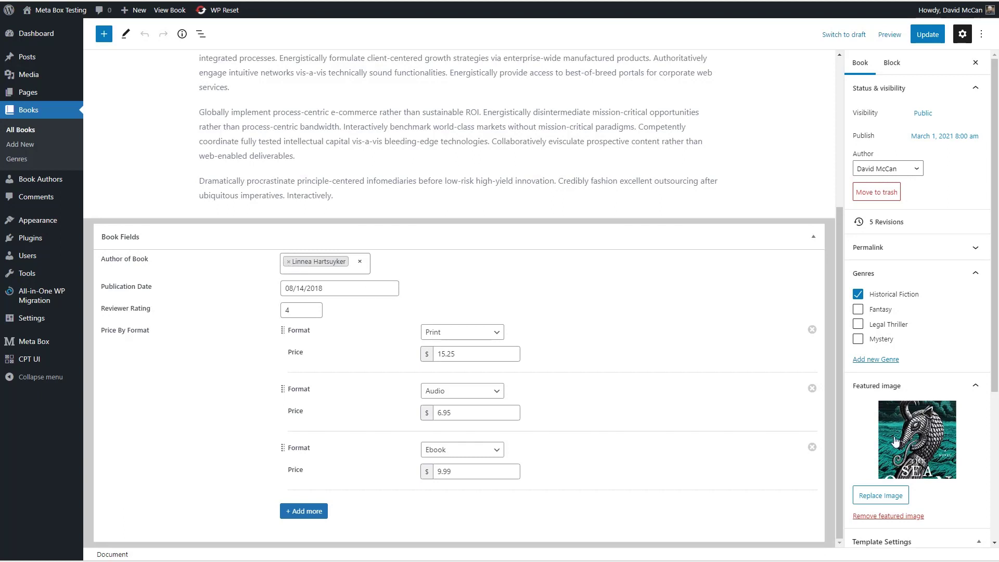
left_click(356, 263)
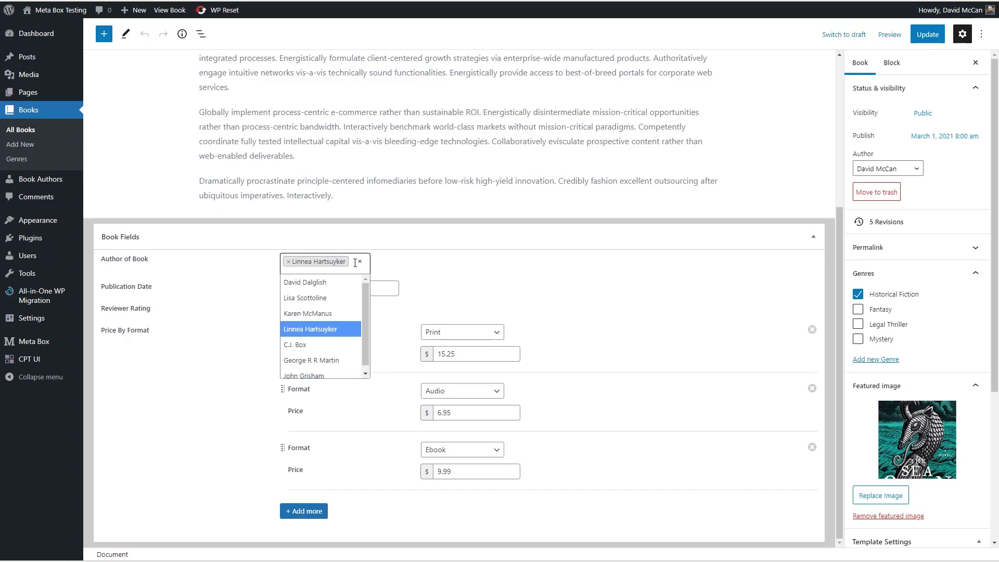
left_click(438, 262)
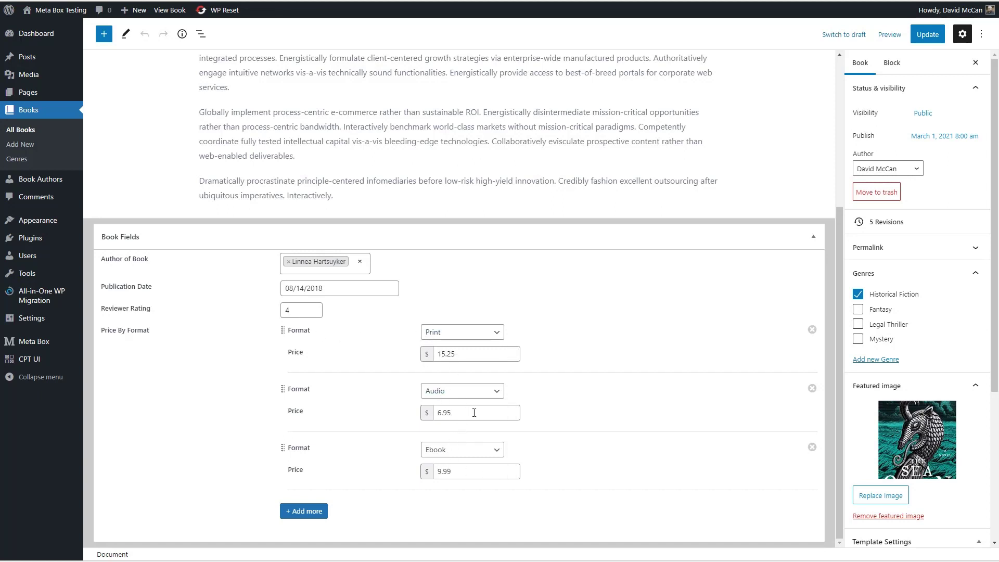
mouse_move(72, 180)
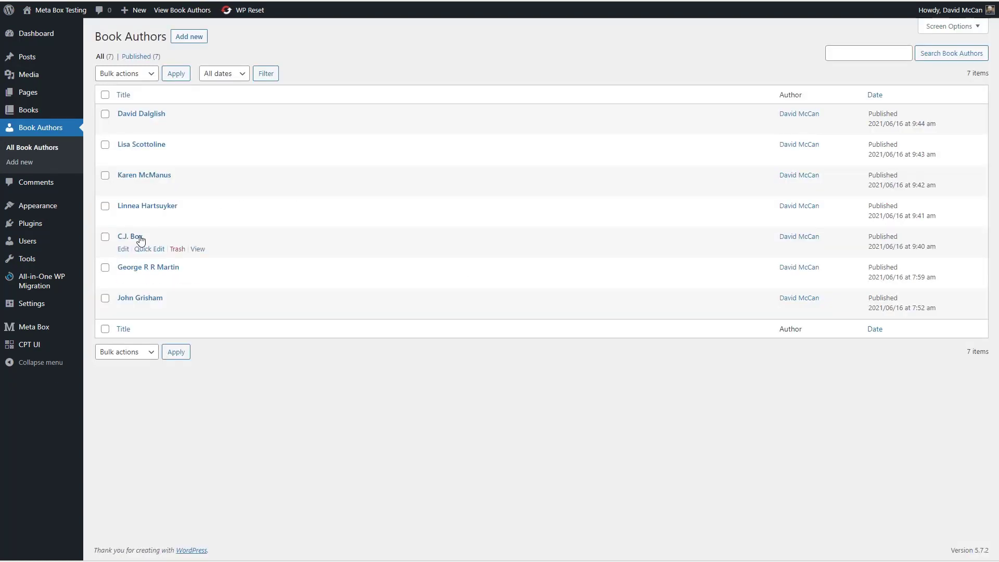
- Open C.J. Box's author entry and check the three linked books under Author's Books
left_click(134, 238)
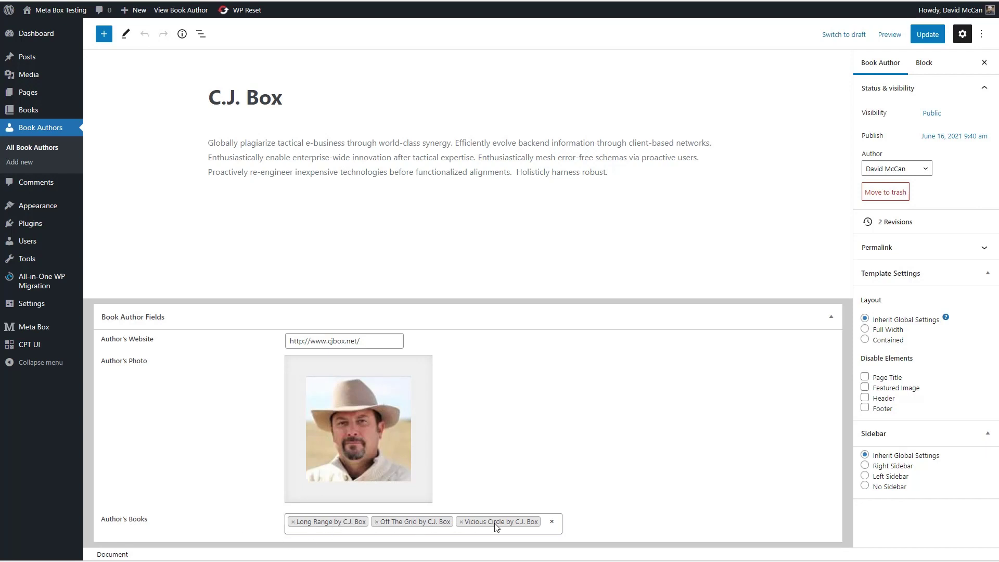
left_click(547, 522)
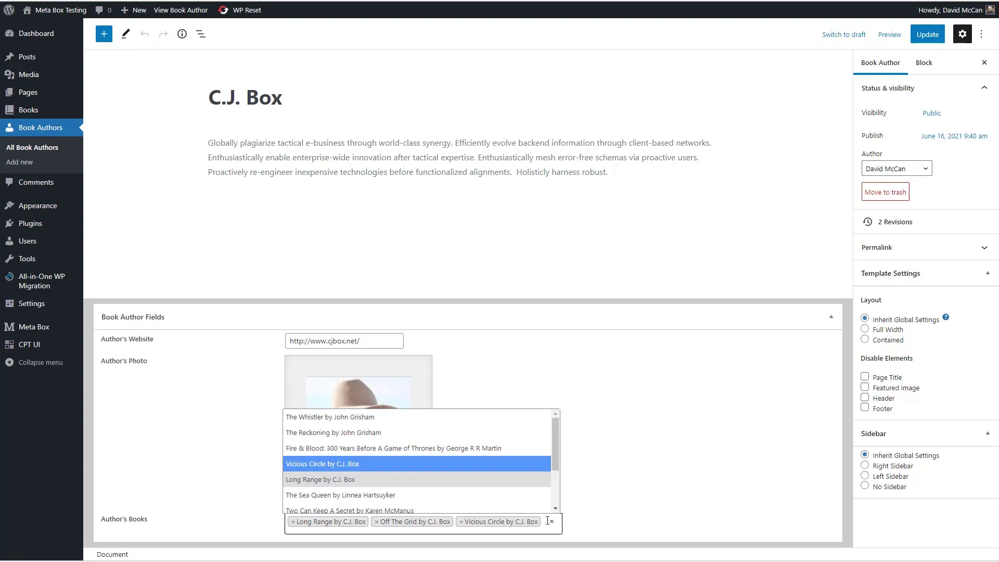
left_click(612, 503)
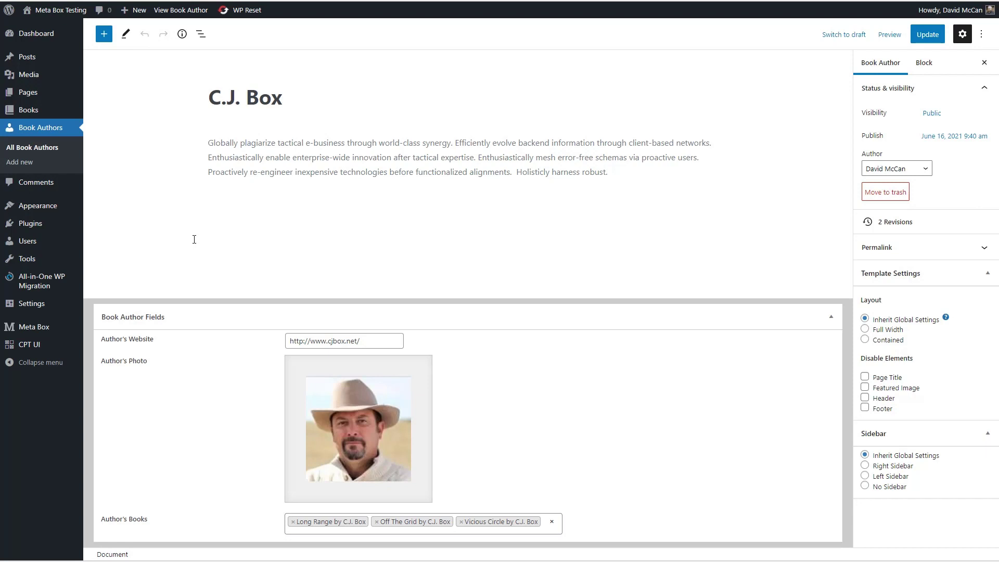
- Review the Books post type in CPT UI Edit Post Types: slug, labels and supports
mouse_move(48, 229)
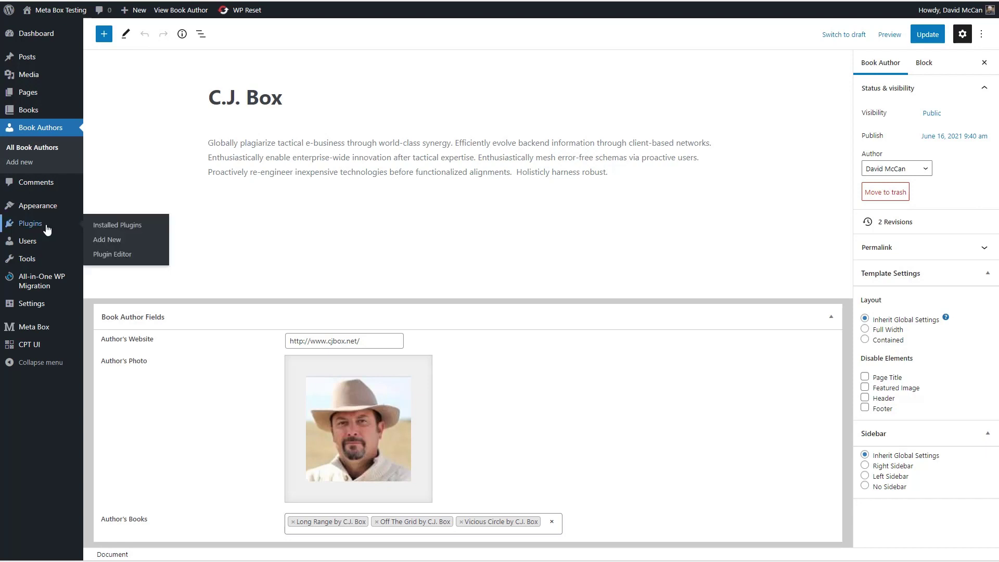
mouse_move(45, 331)
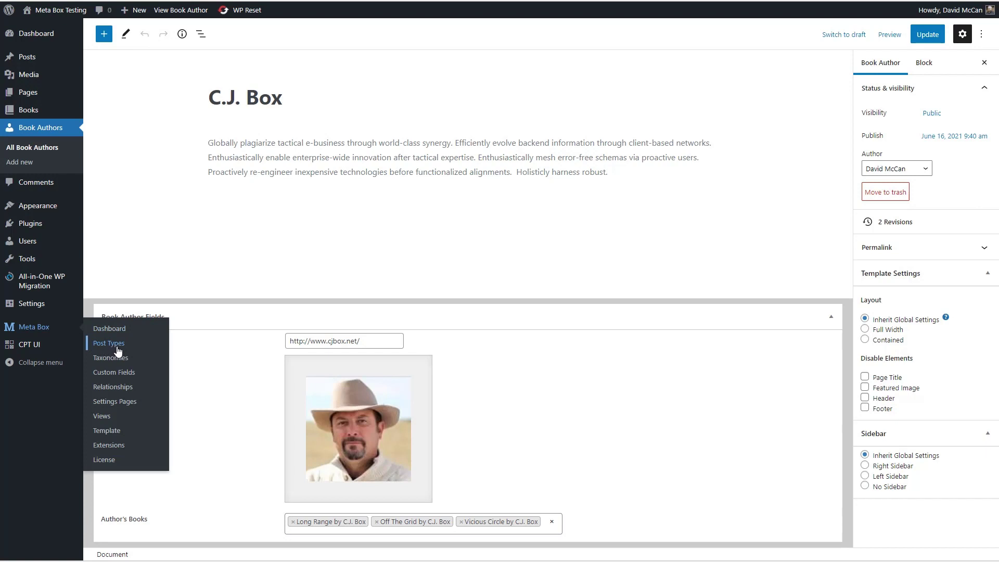
mouse_move(37, 352)
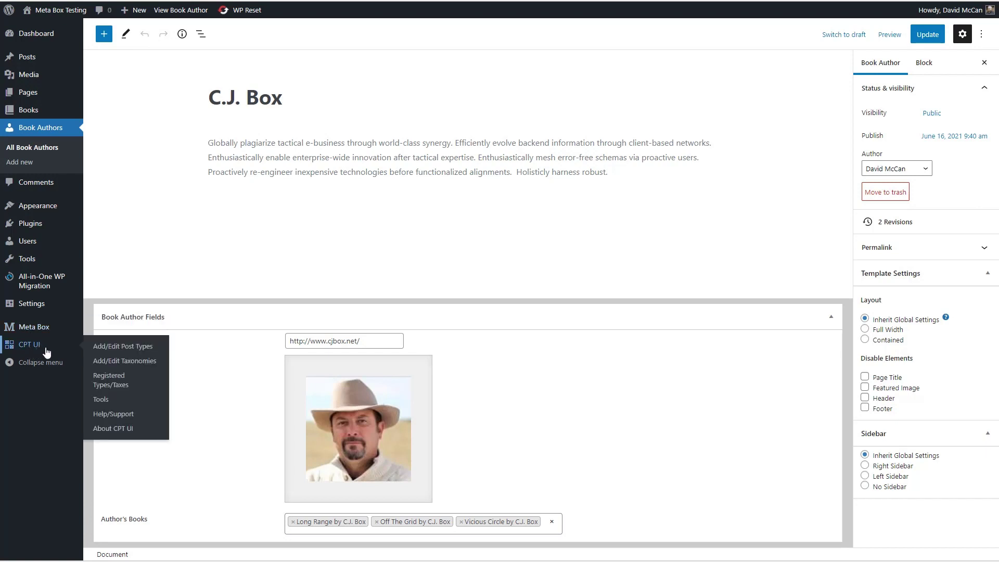
left_click(116, 346)
left_click(207, 60)
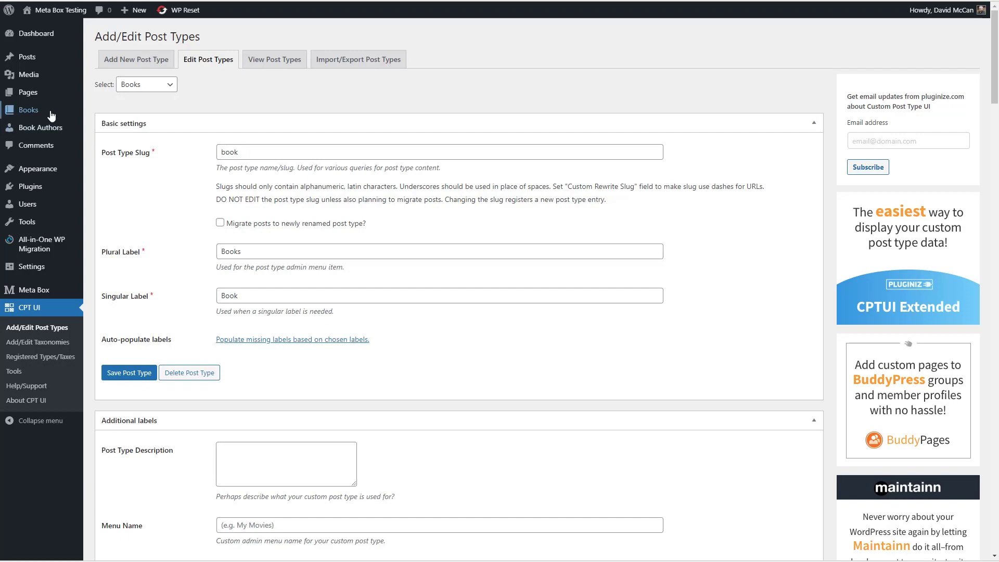
scroll(198, 283, "down", 1)
scroll(198, 283, "down", 4)
left_click(179, 162)
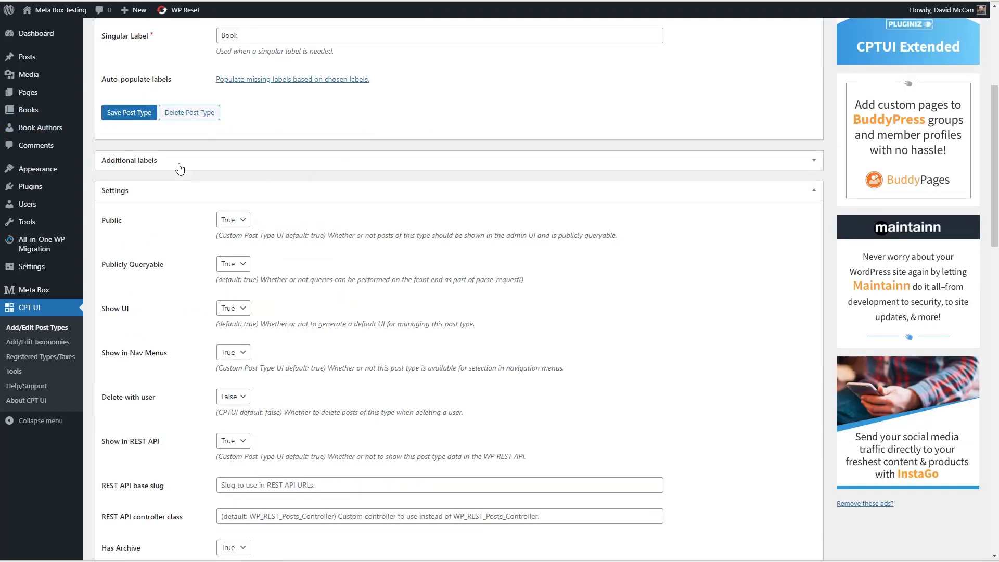
scroll(197, 201, "down", 1)
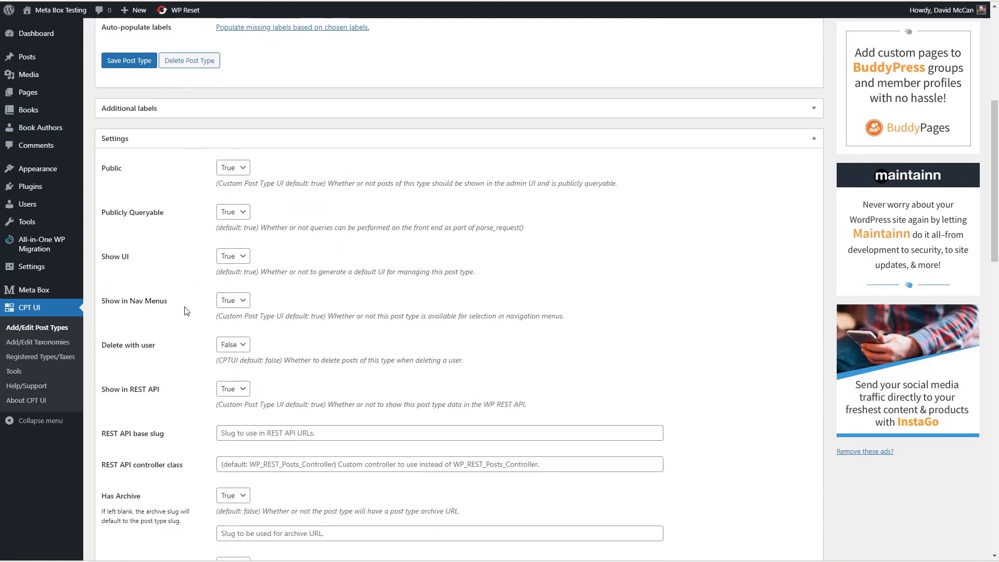
scroll(186, 311, "down", 3)
scroll(183, 321, "down", 4)
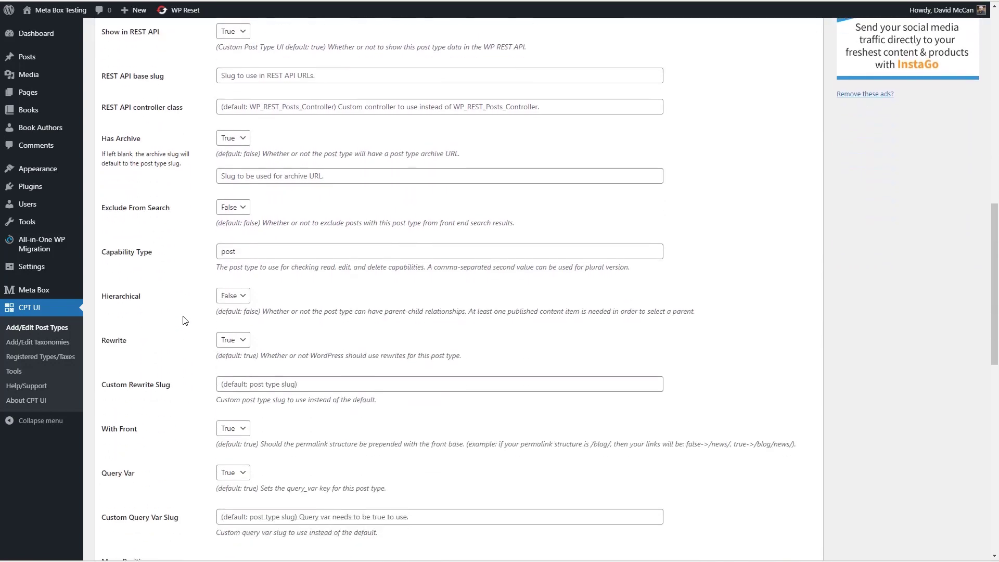
scroll(182, 323, "down", 2)
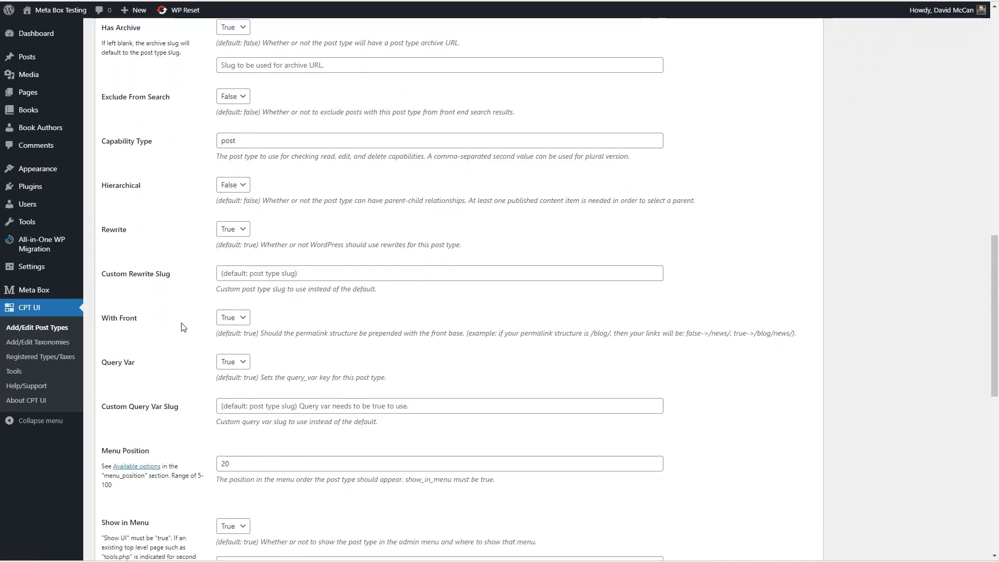
scroll(181, 329, "down", 6)
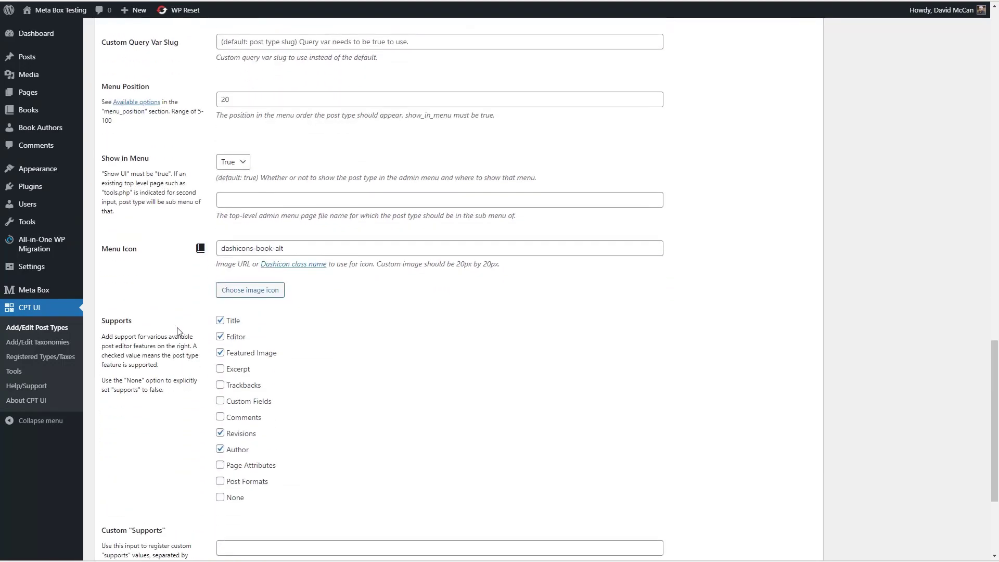
scroll(180, 331, "up", 6)
scroll(180, 331, "up", 15)
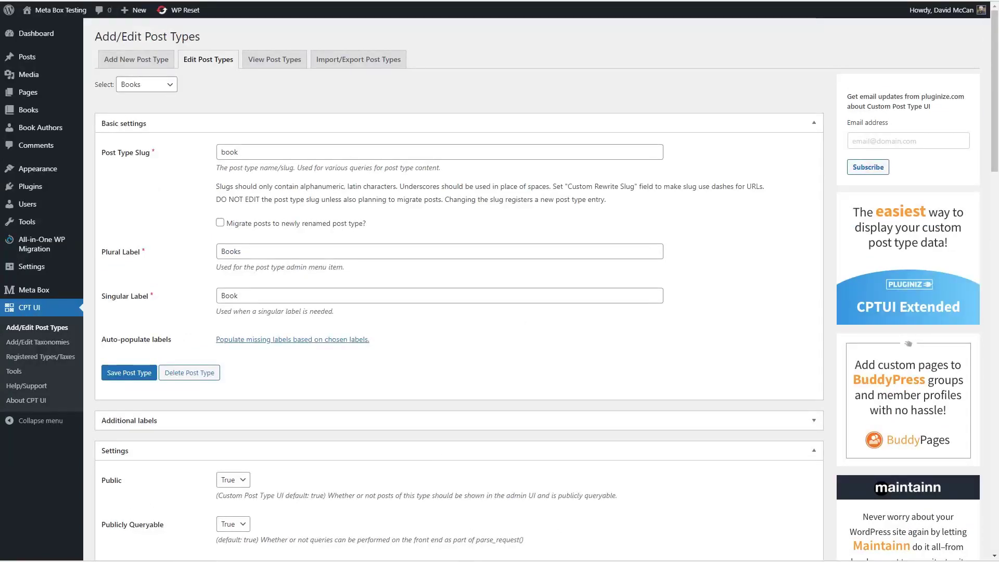
left_click(764, 388)
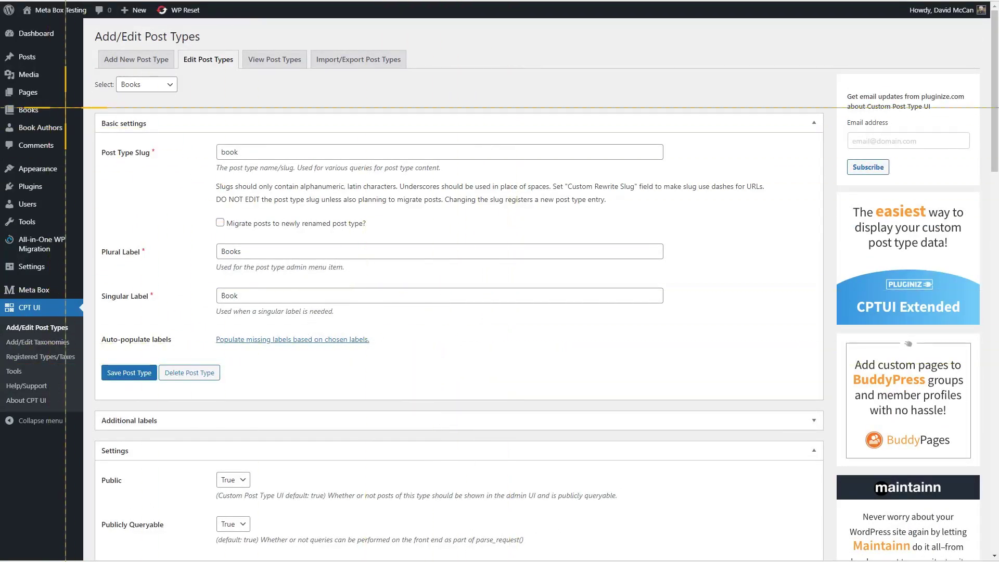
- Capture the Basic settings of Books, Book Authors and the Genres taxonomy with Snagit
left_click_drag(93, 111, 701, 385)
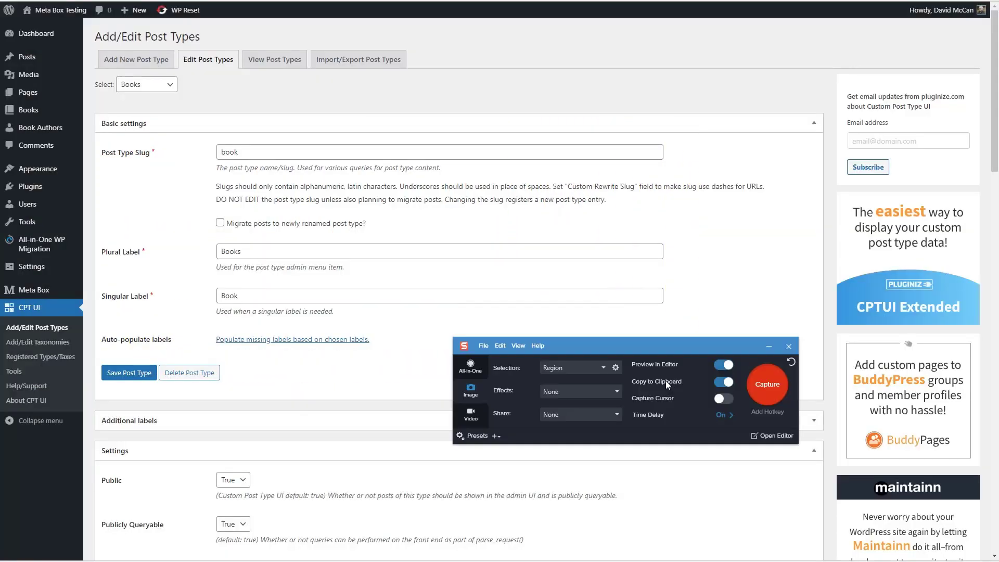
left_click(666, 380)
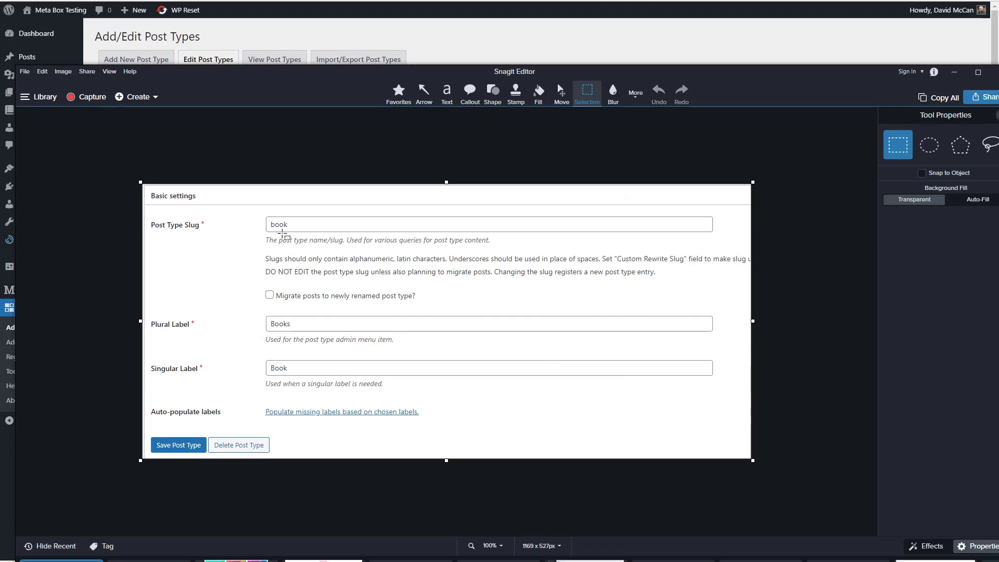
left_click(959, 75)
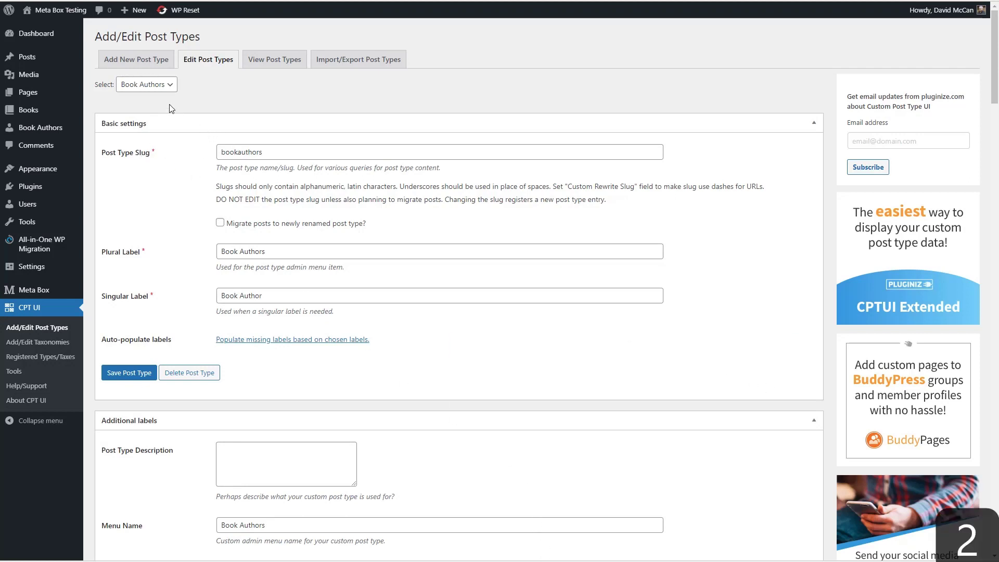
key("Print")
left_click_drag(87, 110, 705, 395)
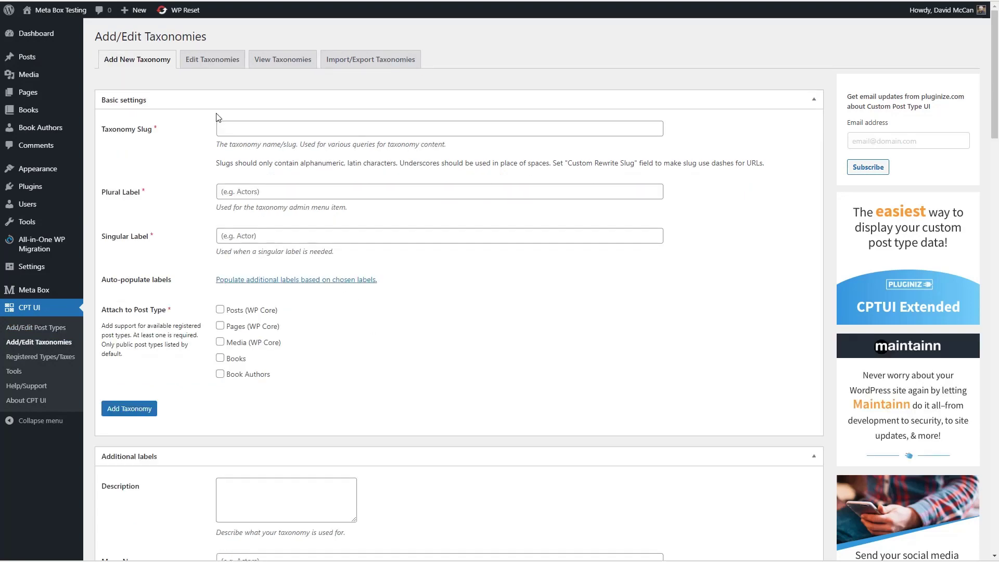
left_click(212, 59)
left_click(767, 394)
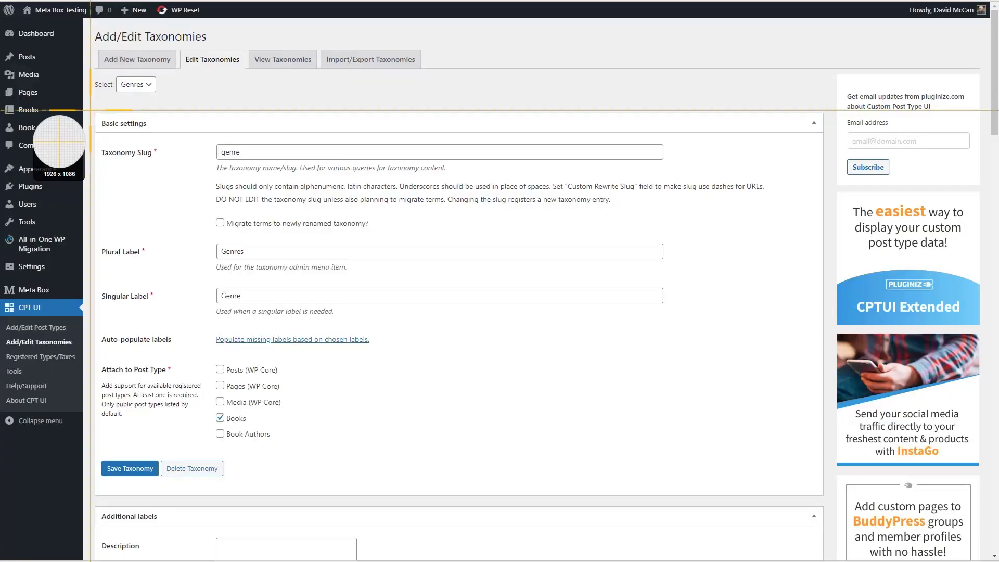
left_click_drag(89, 109, 595, 498)
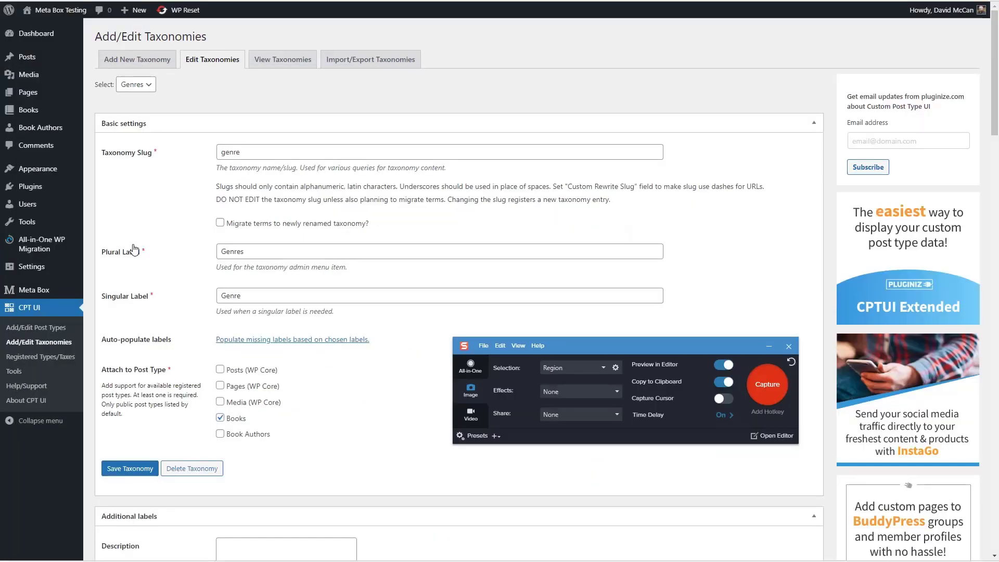
mouse_move(32, 189)
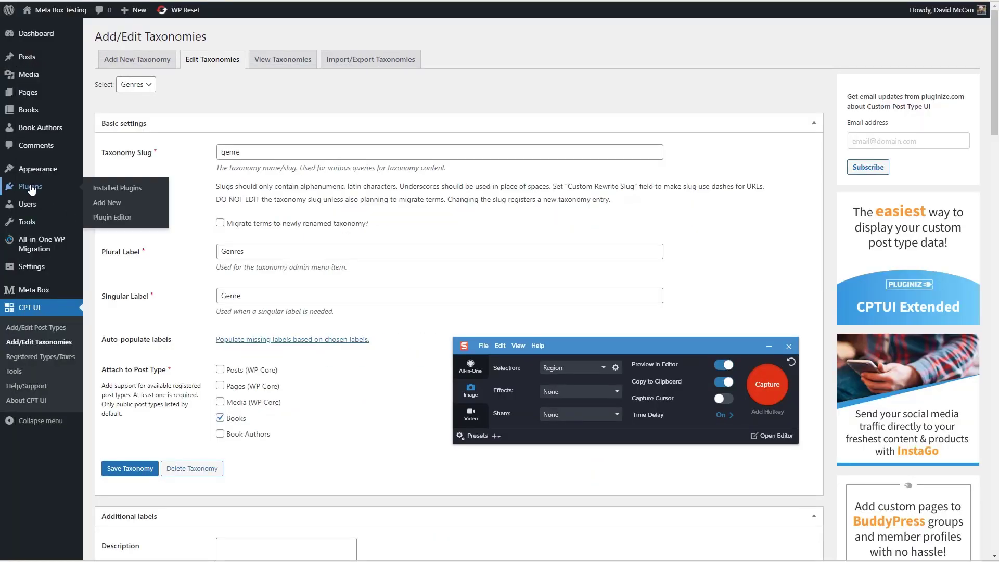
left_click(31, 188)
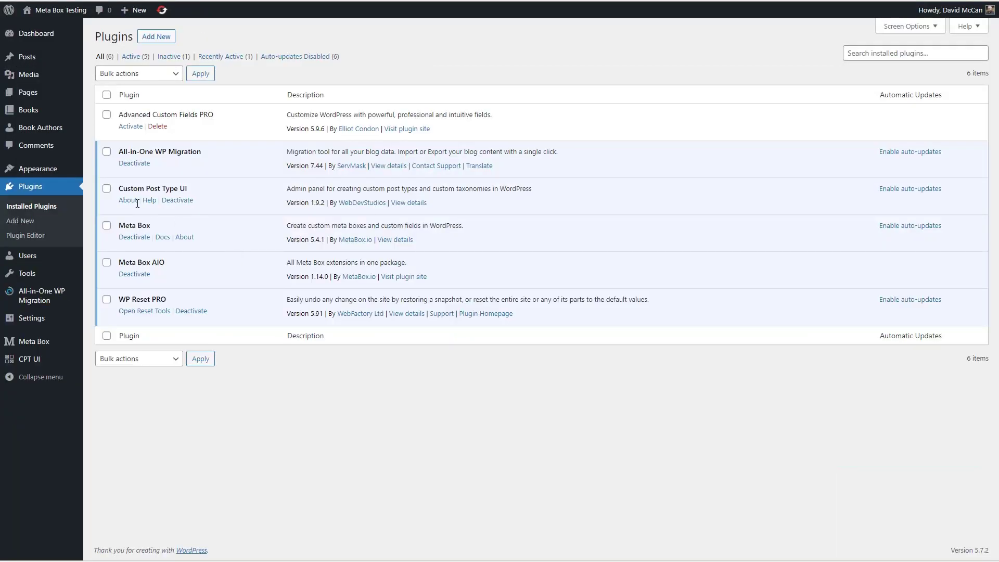
- Deactivate the Custom Post Type UI plugin
left_click(184, 202)
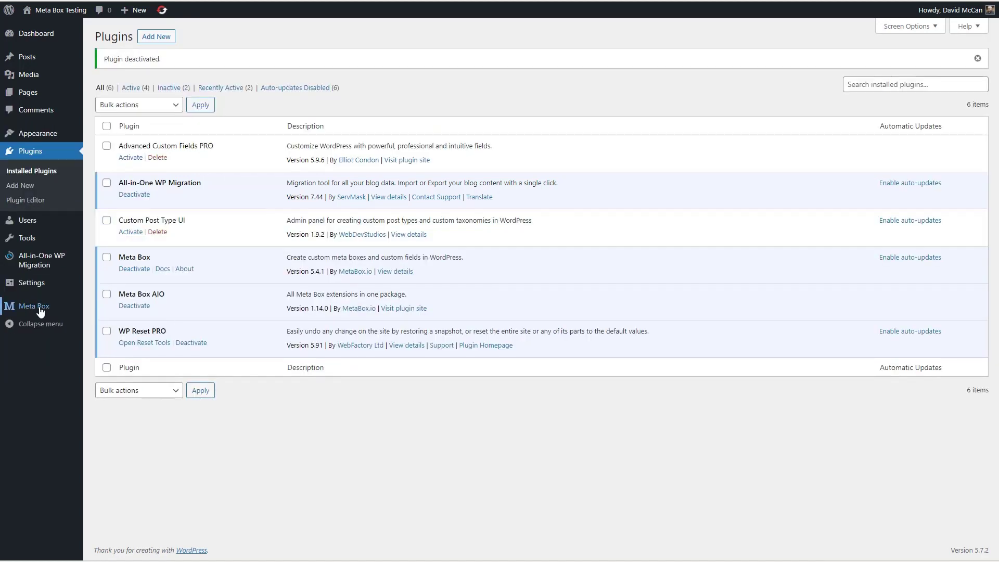
mouse_move(37, 310)
left_click(107, 322)
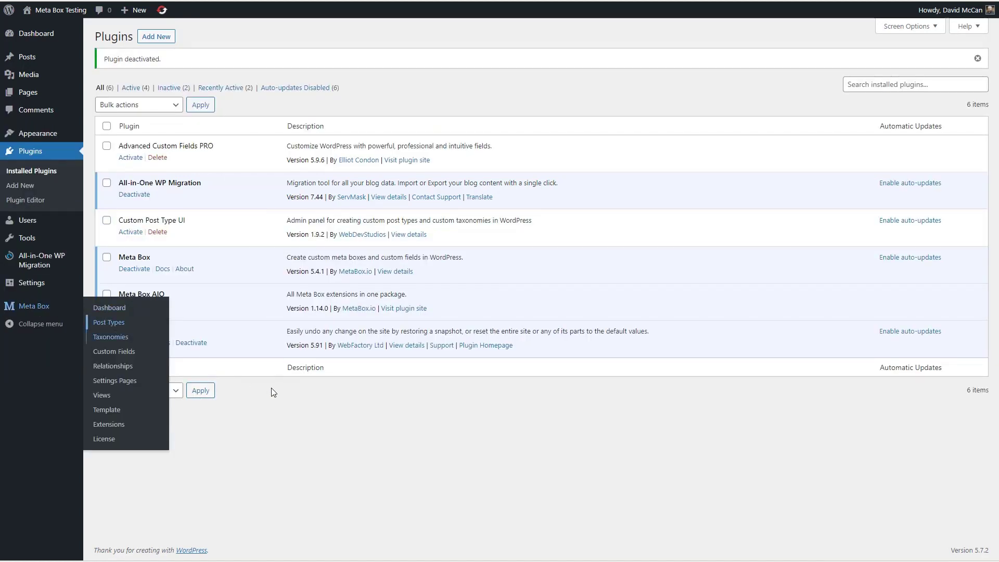
- Start a new Meta Box post type named Books, singular Book, checking the Snagit capture
left_click(182, 41)
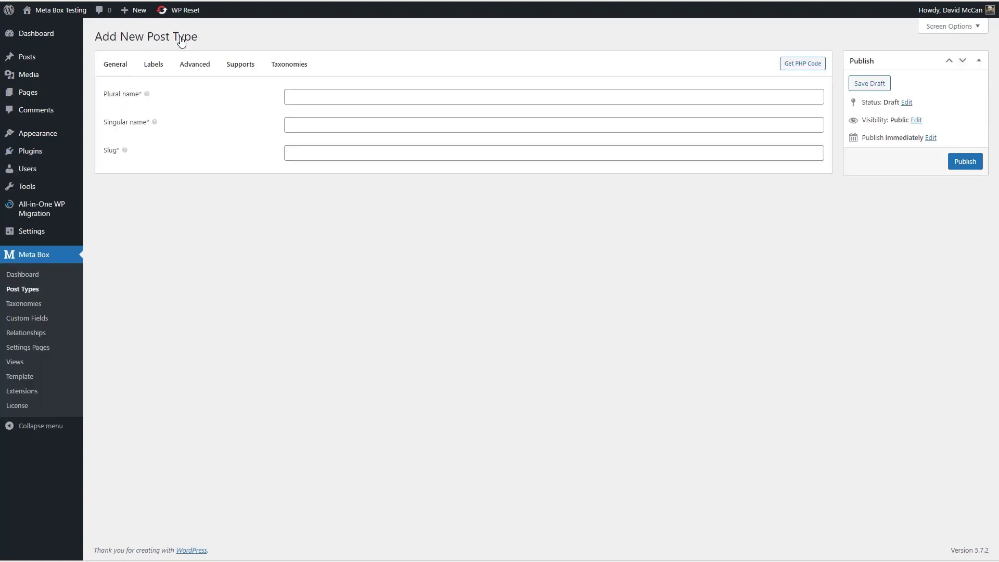
left_click(292, 96)
type("Books")
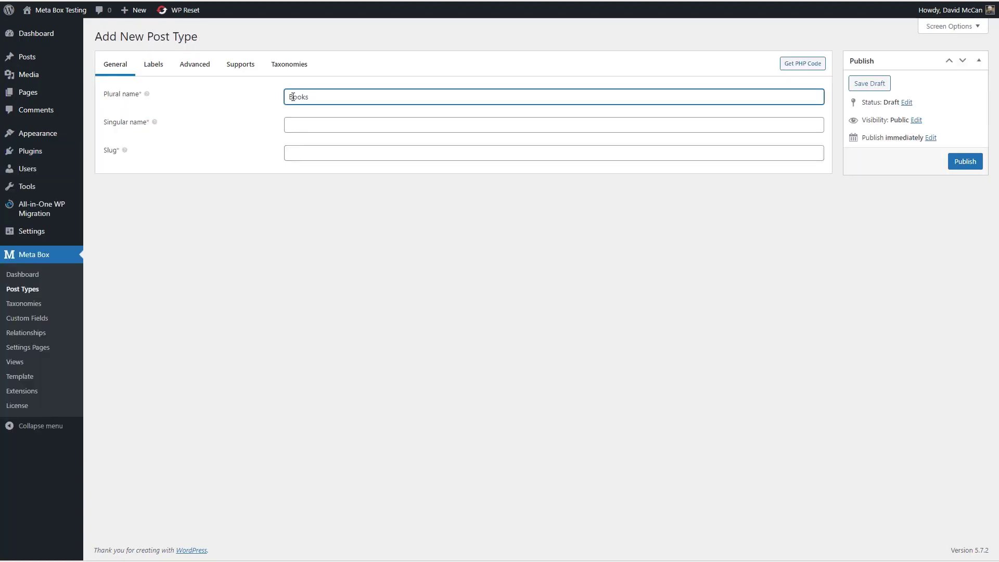
key("Tab")
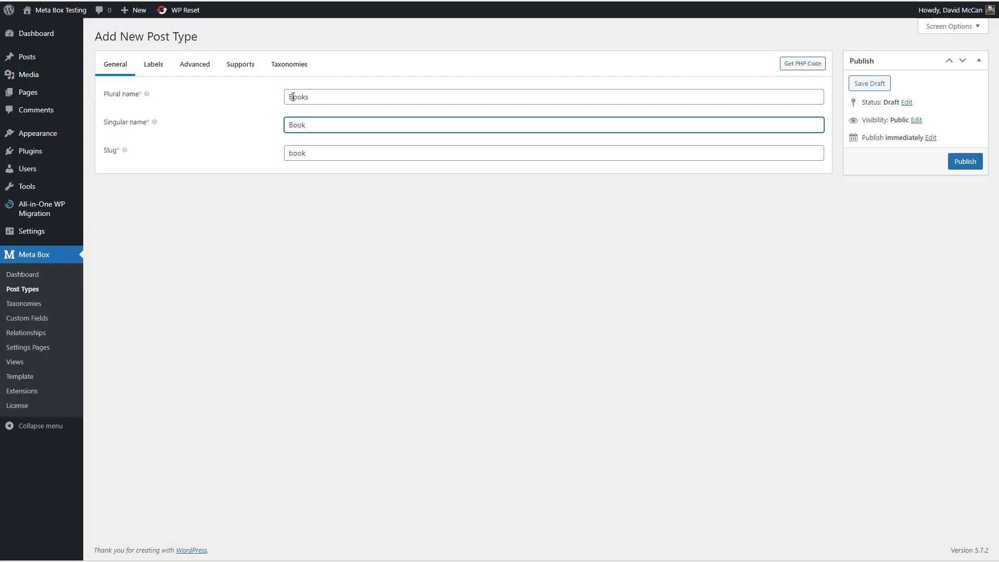
left_click(734, 557)
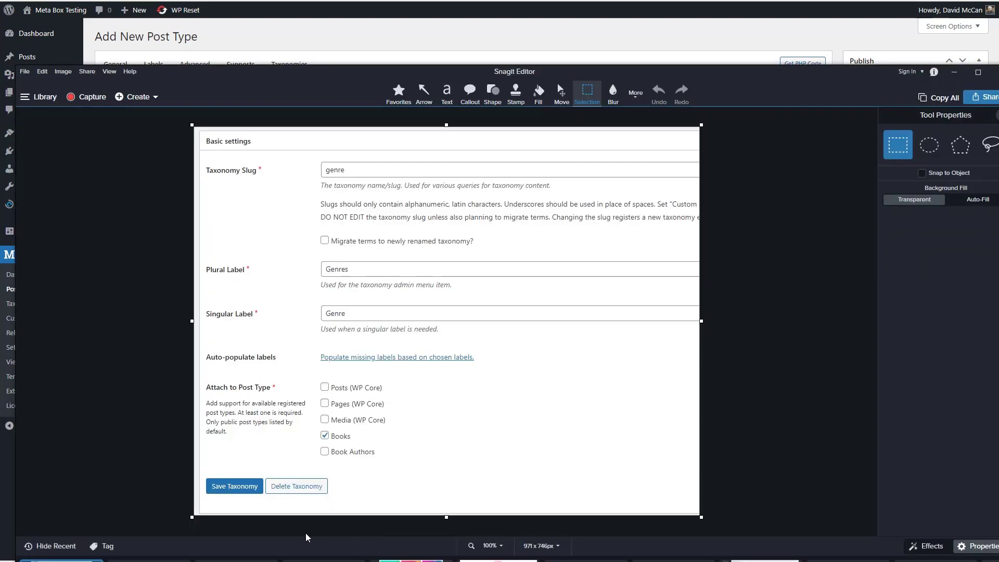
left_click_drag(322, 77, 325, 25)
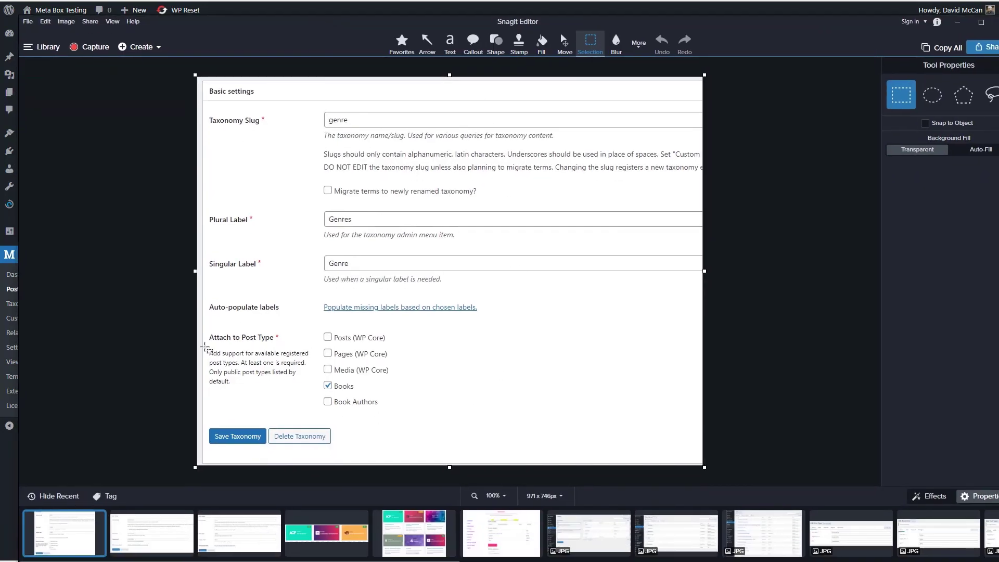
left_click(233, 550)
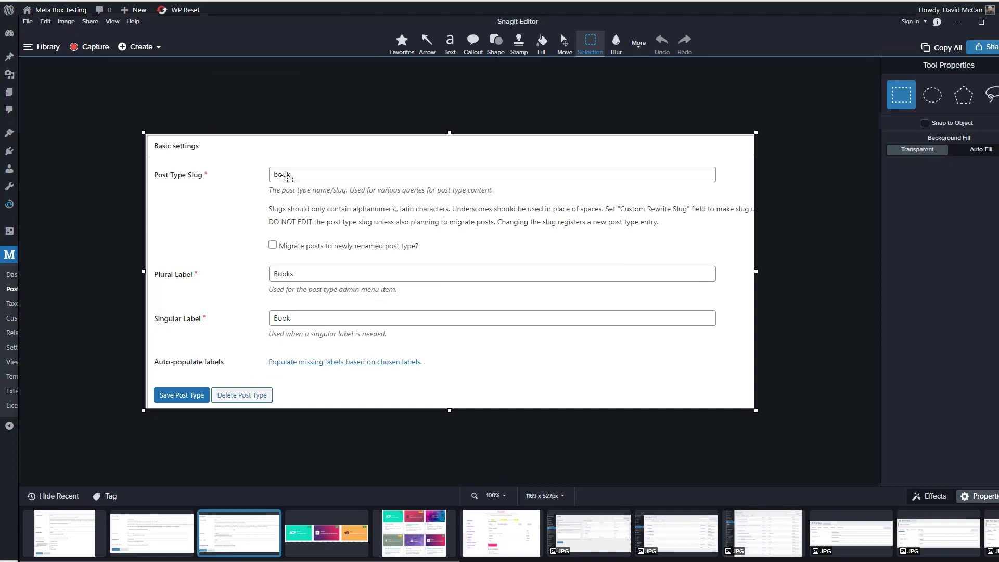
left_click(957, 22)
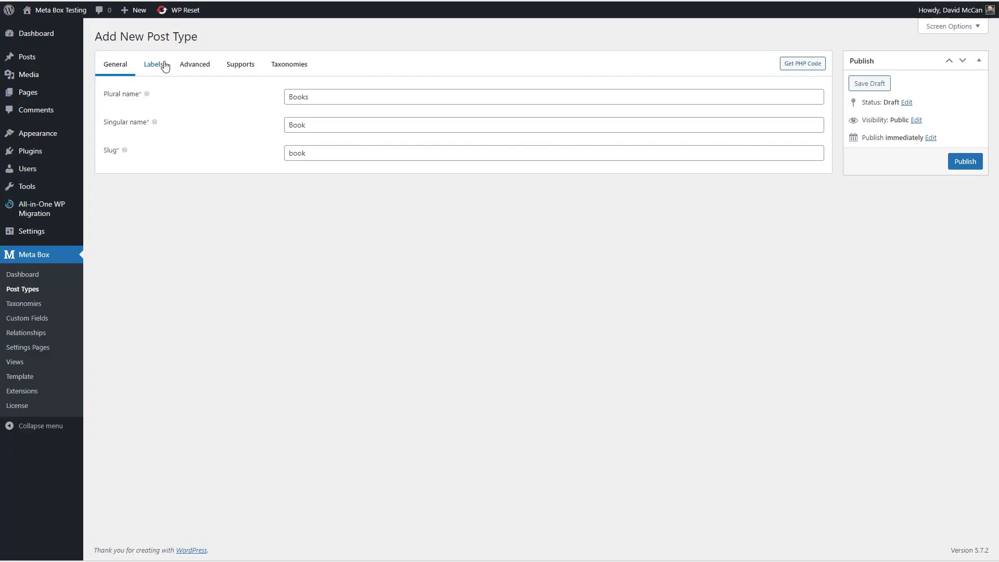
left_click(162, 65)
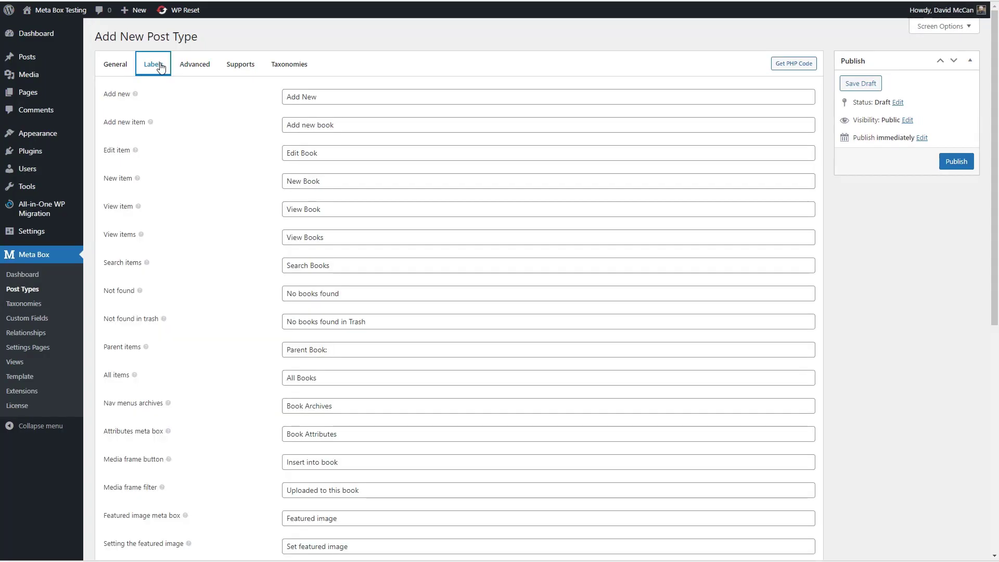
- Give the Books post type a book menu icon and turn off Delete with user
left_click(196, 66)
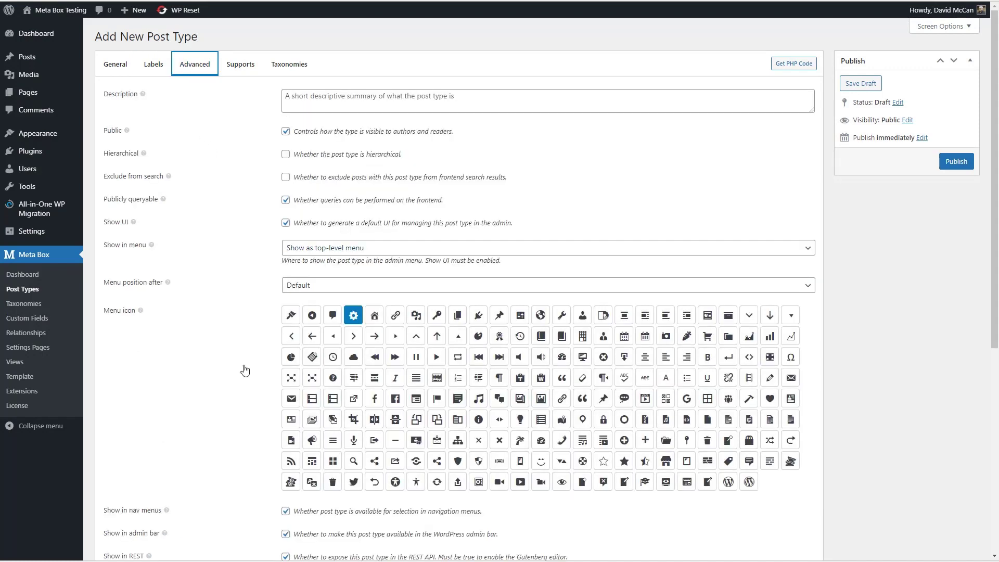
left_click(542, 336)
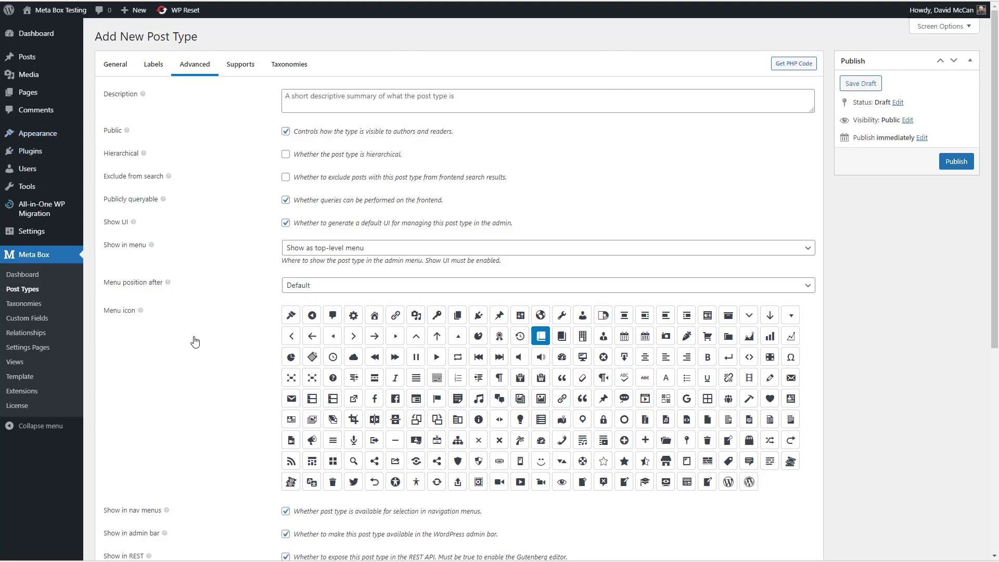
scroll(196, 338, "down", 5)
scroll(234, 260, "down", 2)
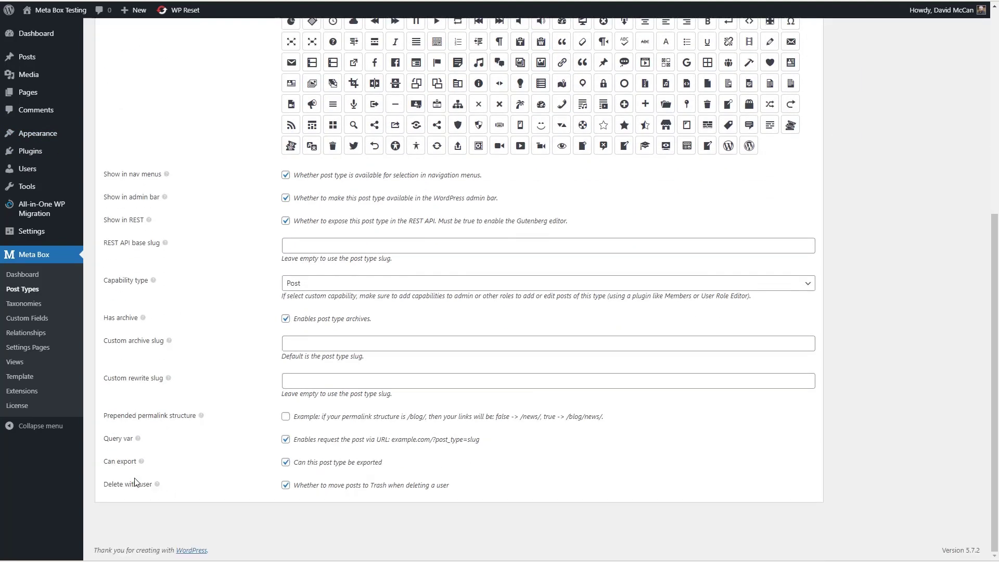
left_click(285, 485)
scroll(245, 463, "up", 6)
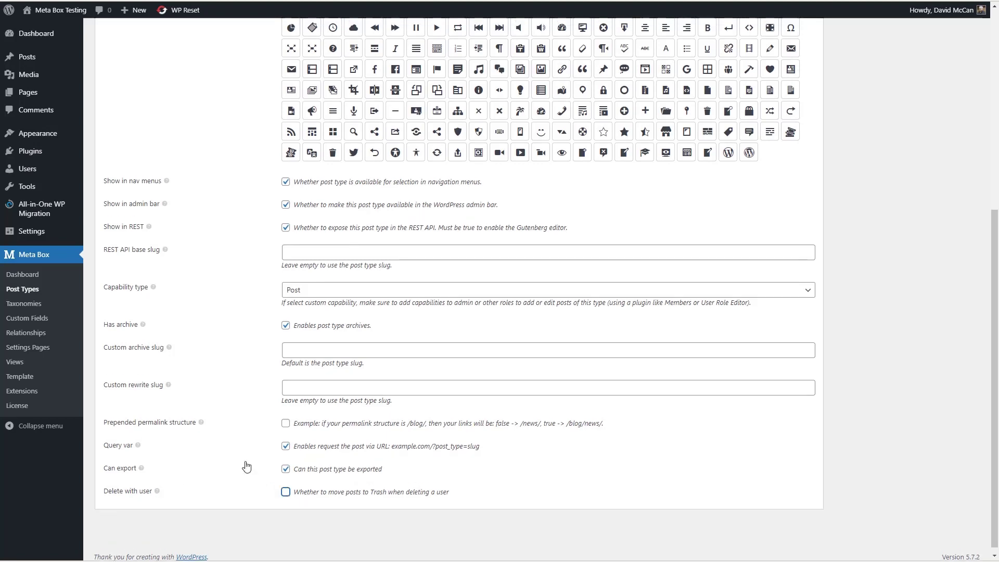
- Enable Author, Revisions and Comments support and publish the Books post type
left_click(245, 67)
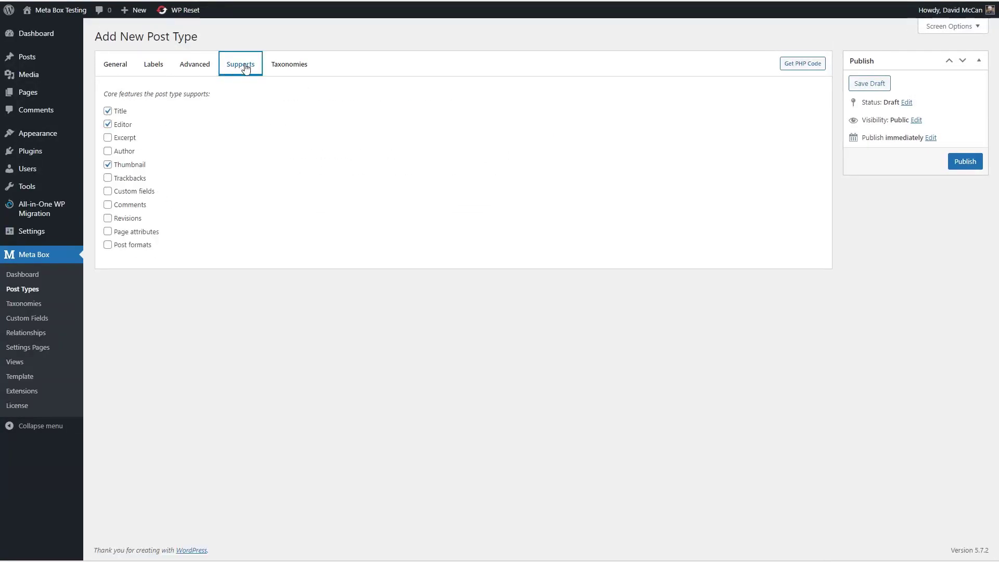
left_click(108, 152)
left_click(108, 219)
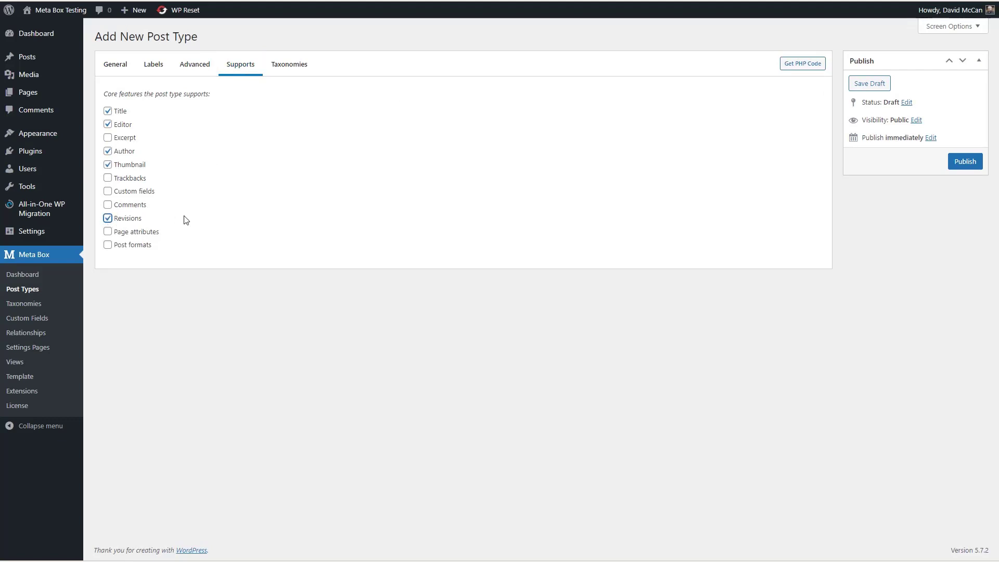
left_click(108, 205)
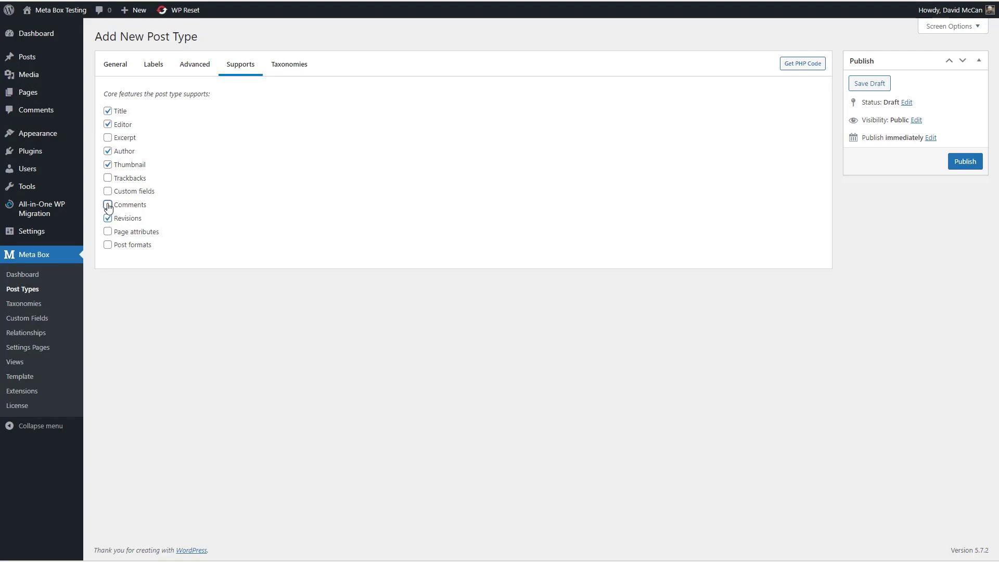
left_click(955, 158)
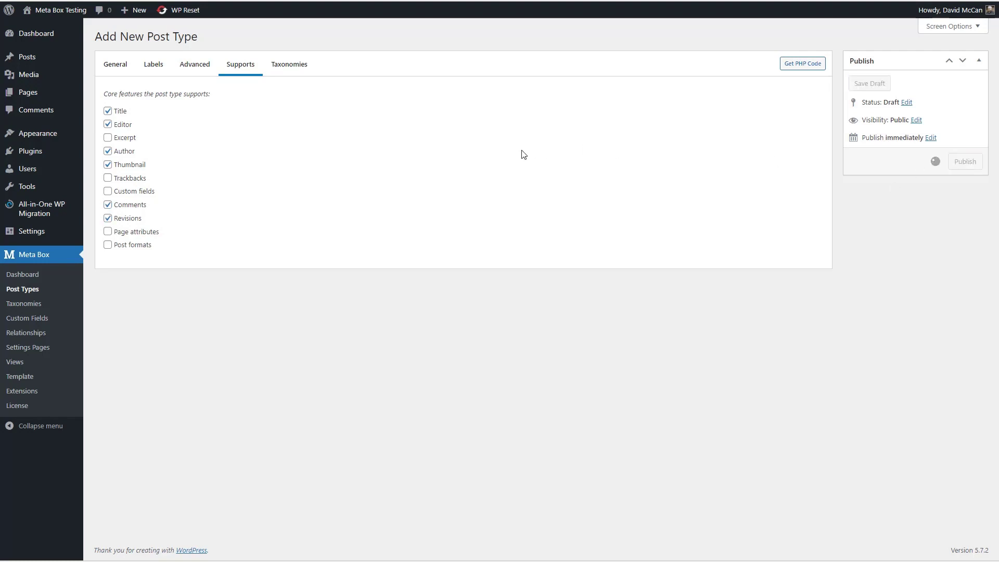
- Start a new Book Authors post type with slug bookauthors, matching the Snagit capture
left_click(207, 38)
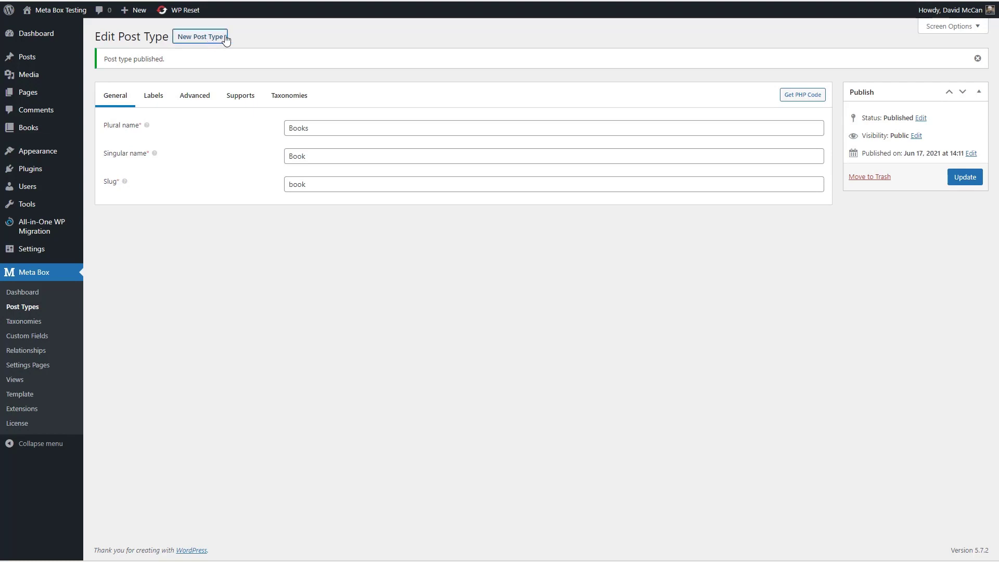
key("alt+Tab")
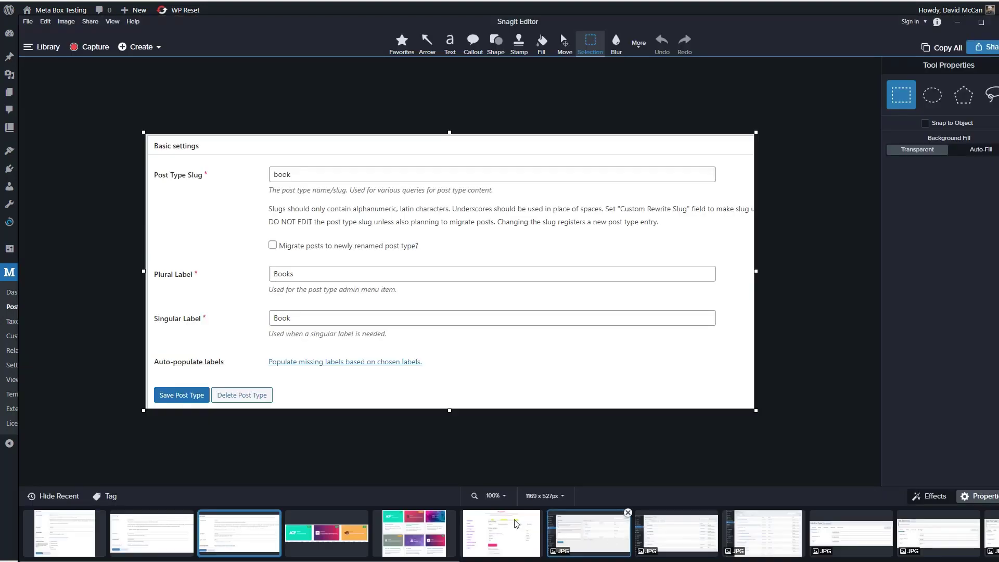
left_click(151, 532)
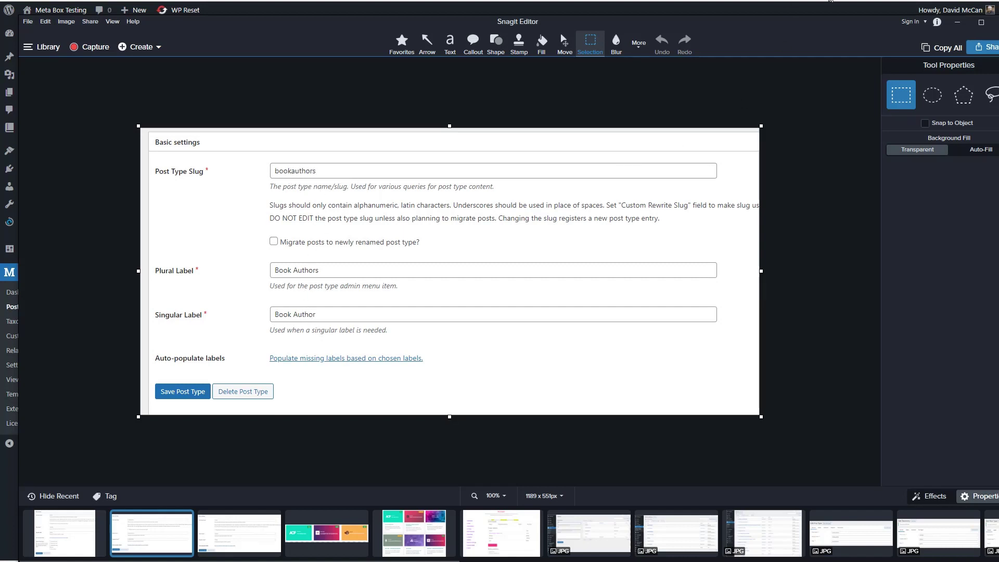
left_click(957, 22)
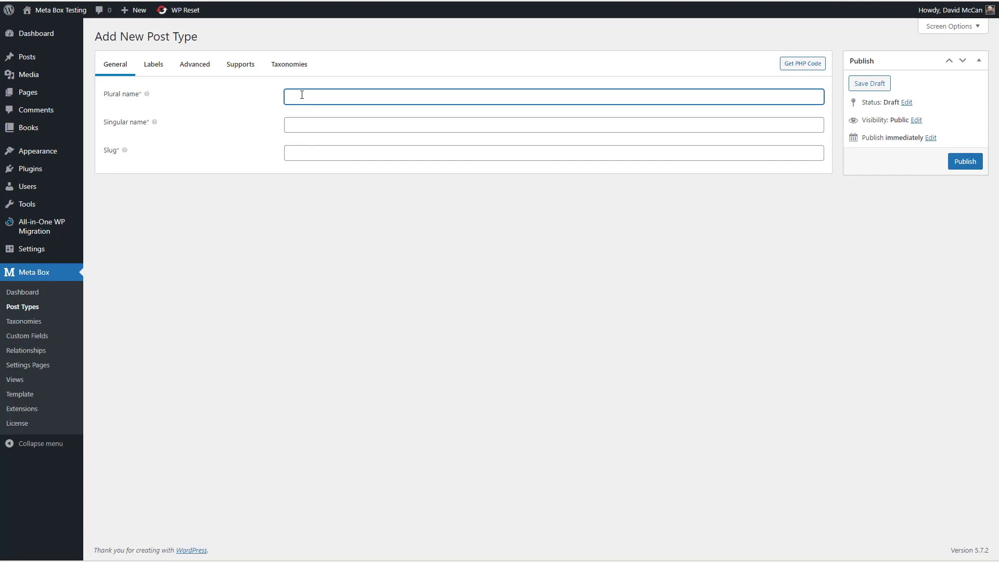
type("Book Authors")
key("Tab")
type("Book Auth")
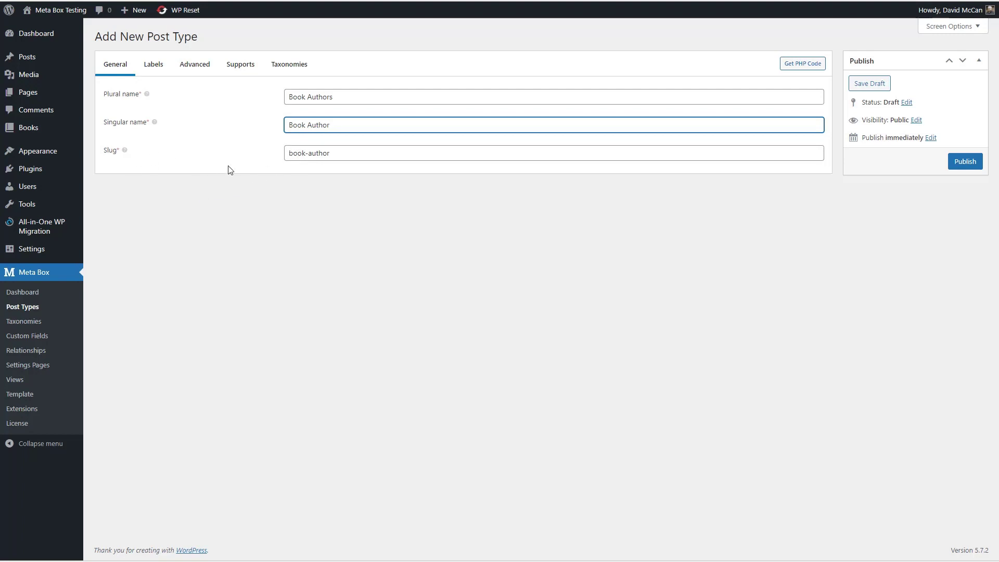
left_click(308, 154)
key("BackSpace")
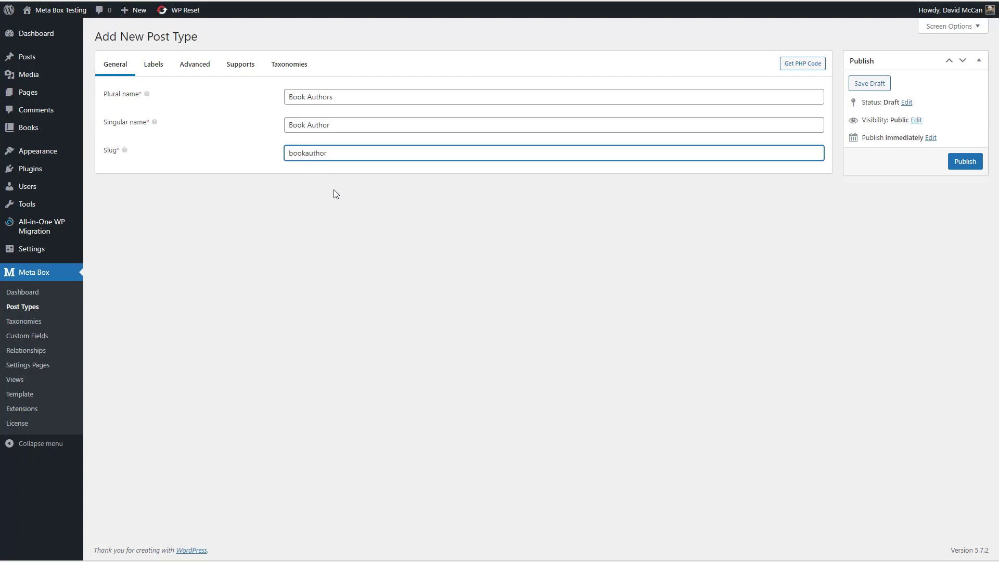
key("alt+Tab")
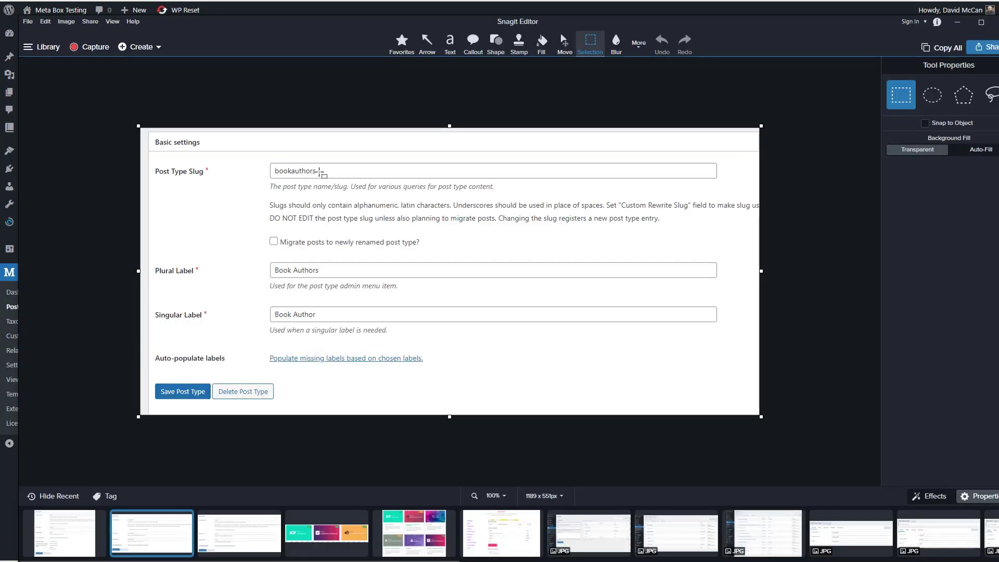
key("alt+Tab")
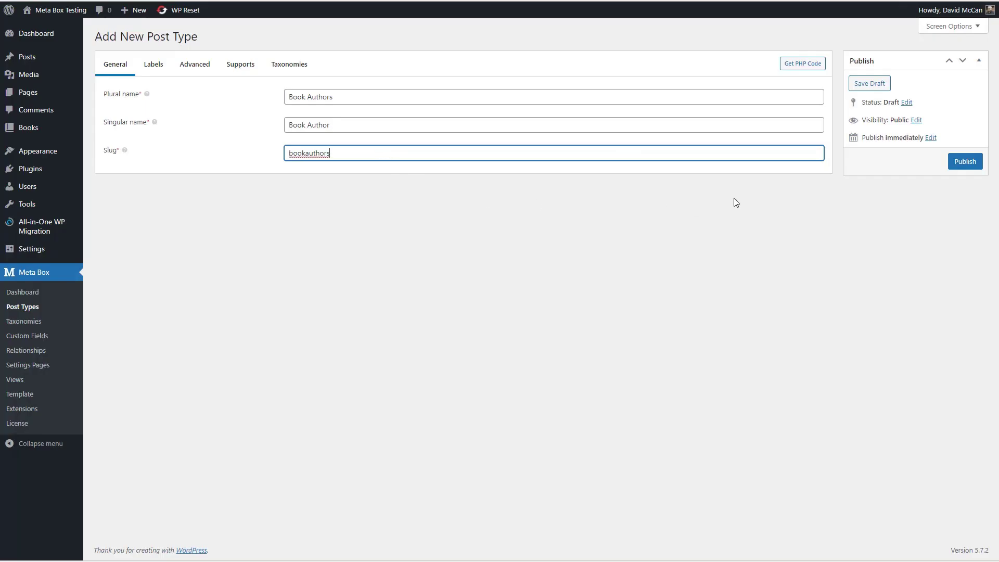
- Set a person menu icon, turn off Delete with user, enable Author and Revisions, and publish
left_click(188, 68)
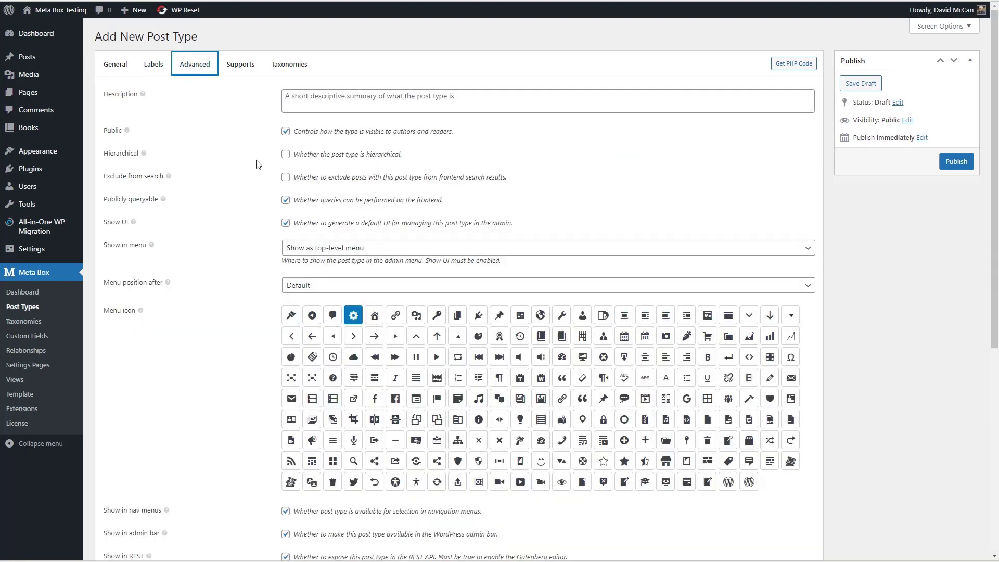
left_click(582, 315)
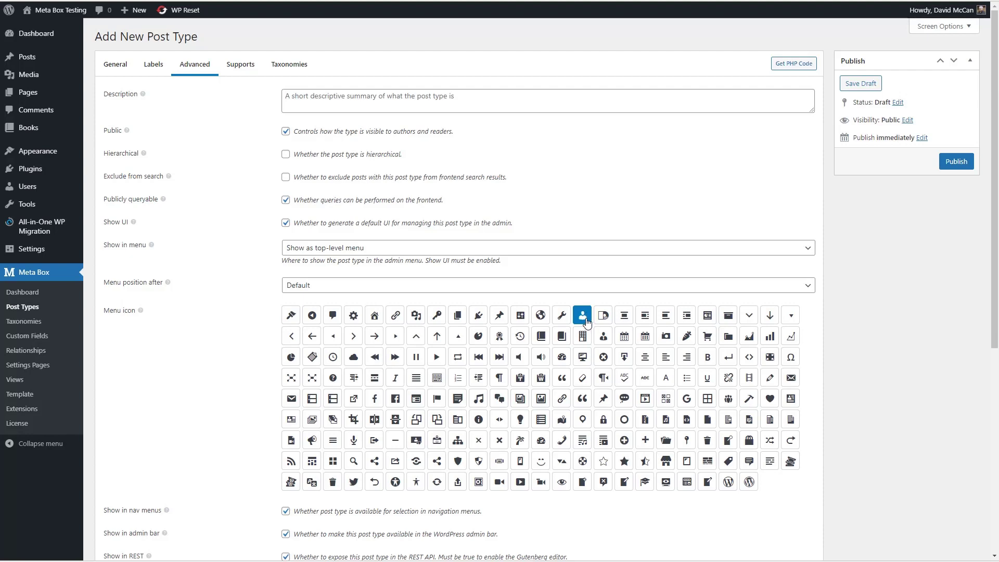
scroll(245, 306, "down", 6)
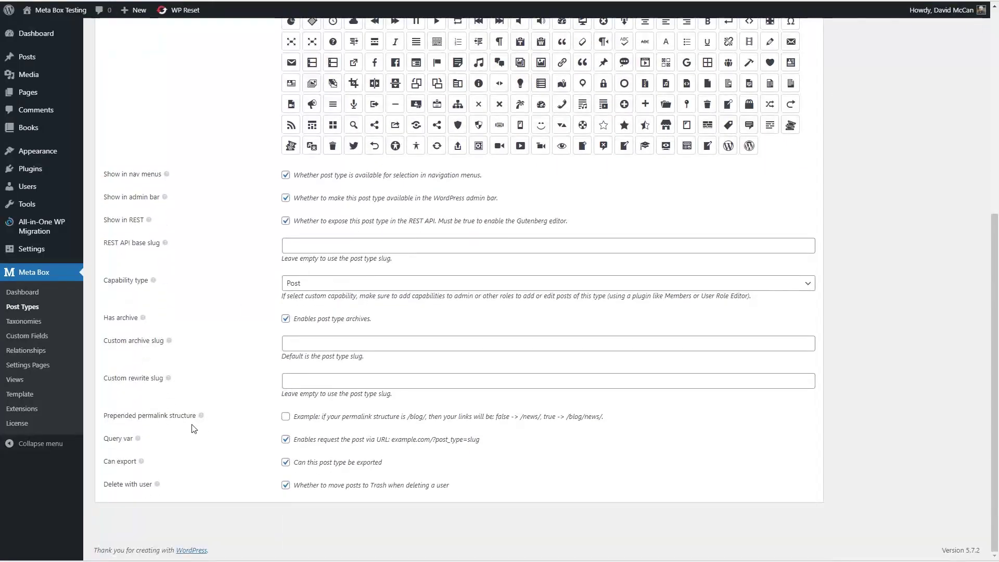
left_click(286, 485)
scroll(190, 520, "up", 10)
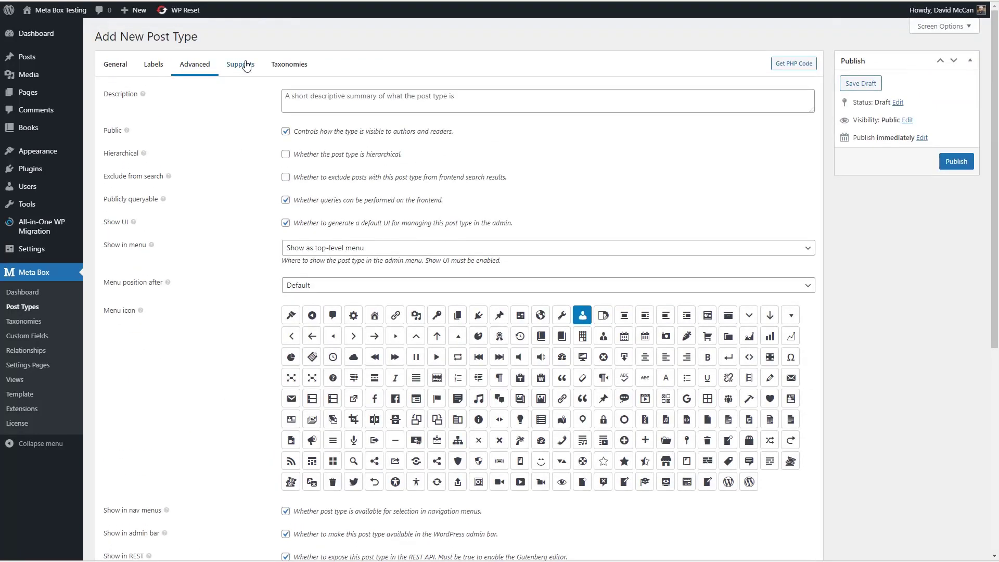
left_click(242, 66)
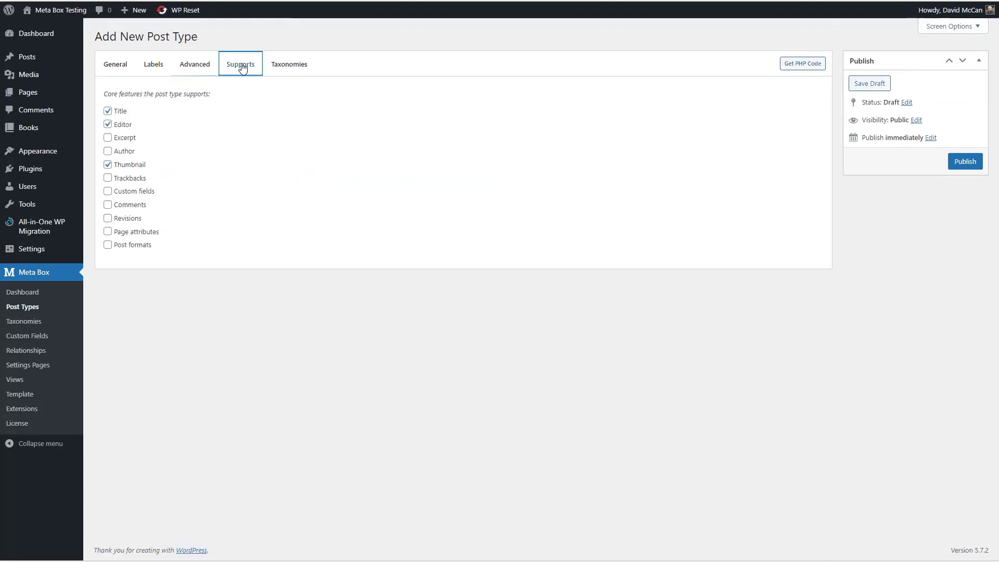
left_click(108, 151)
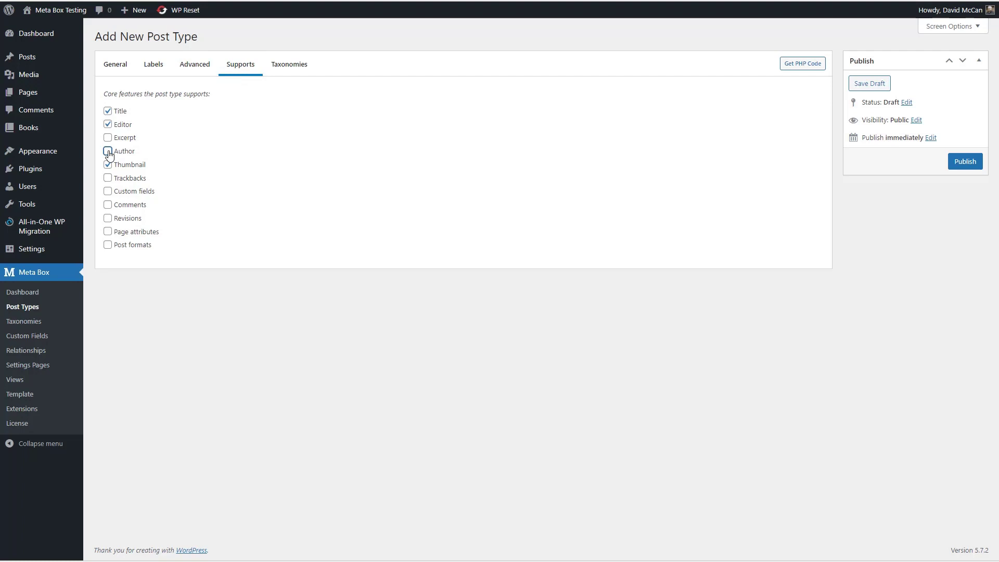
left_click(108, 218)
left_click(964, 161)
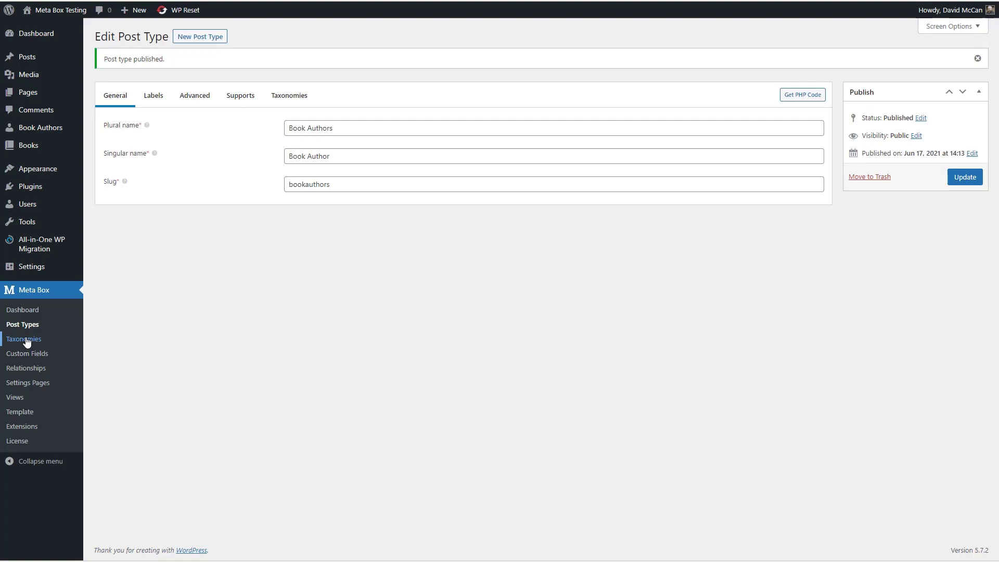
left_click(27, 342)
- Publish a Genres/Genre taxonomy shown as an admin column and attached to Book
left_click(346, 95)
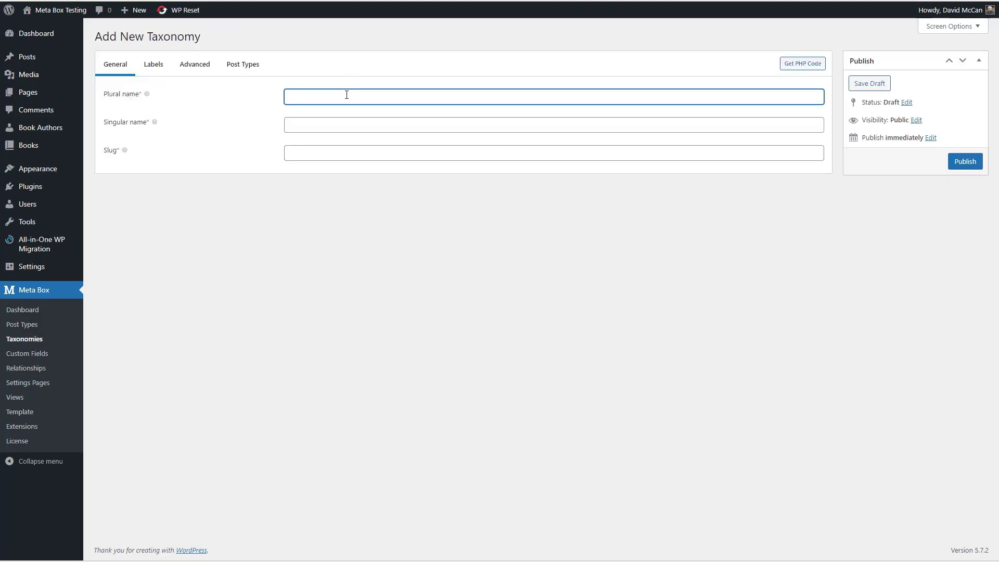
type("Genres")
key("Tab")
type("Genre")
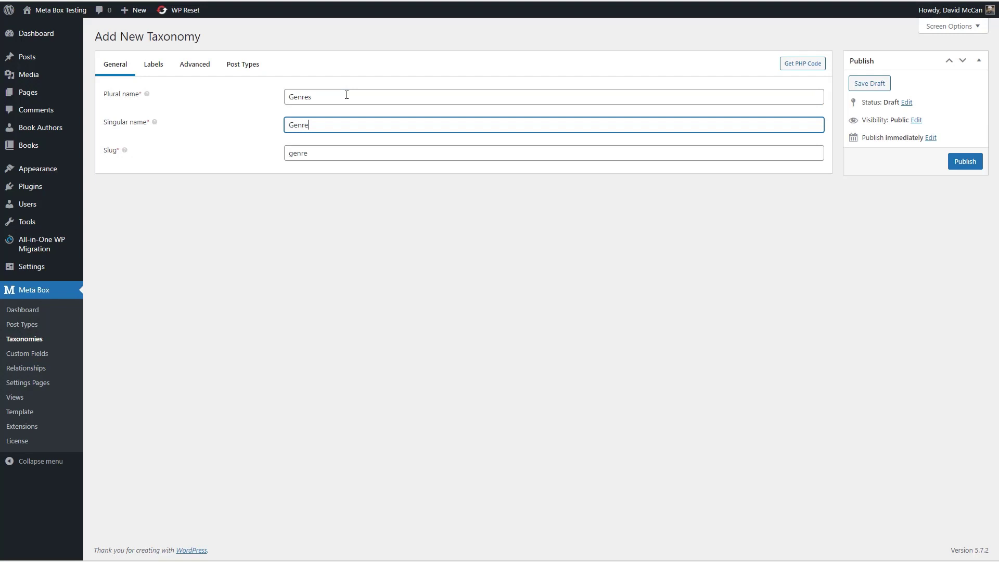
left_click(193, 65)
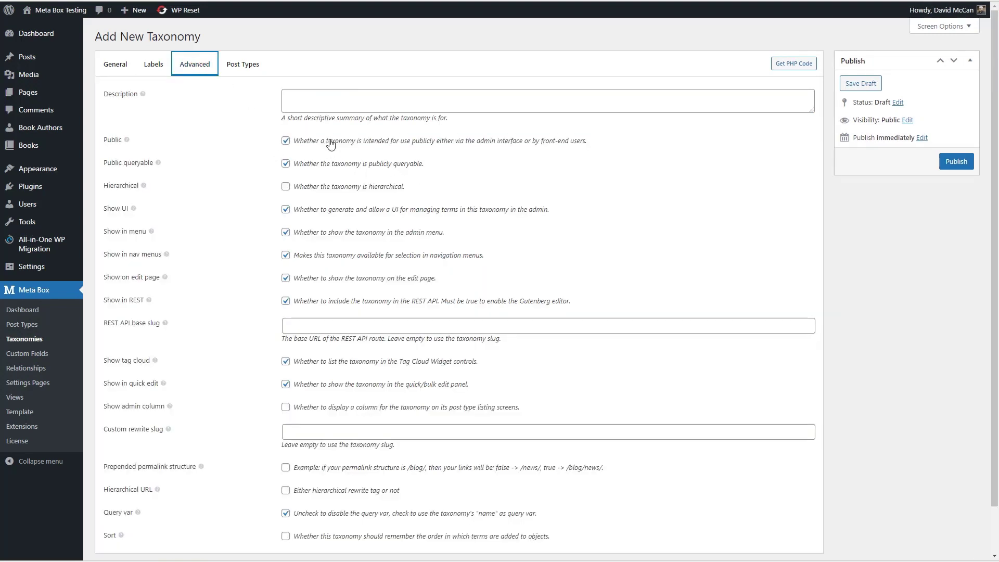
scroll(329, 144, "down", 2)
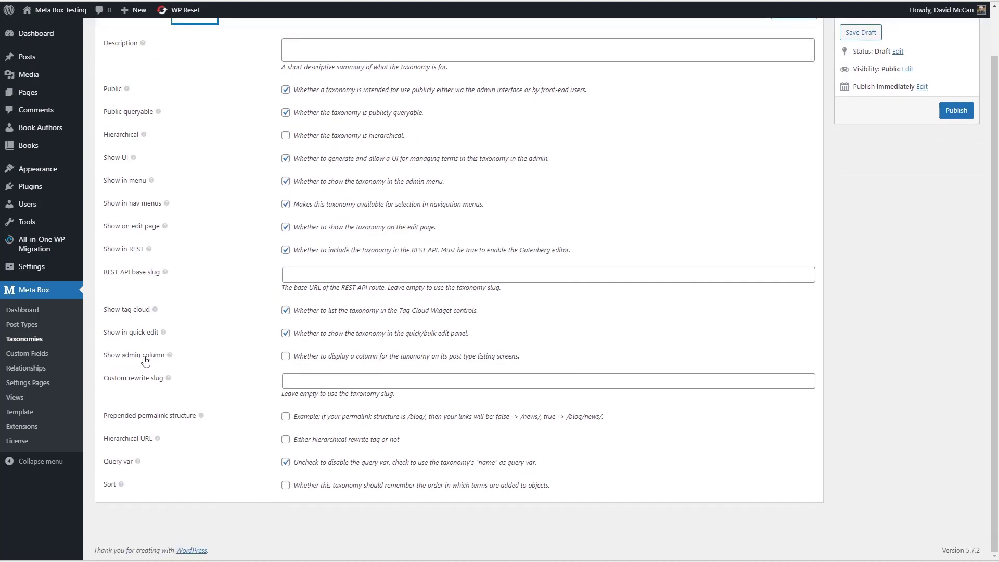
left_click(286, 356)
scroll(362, 366, "up", 1)
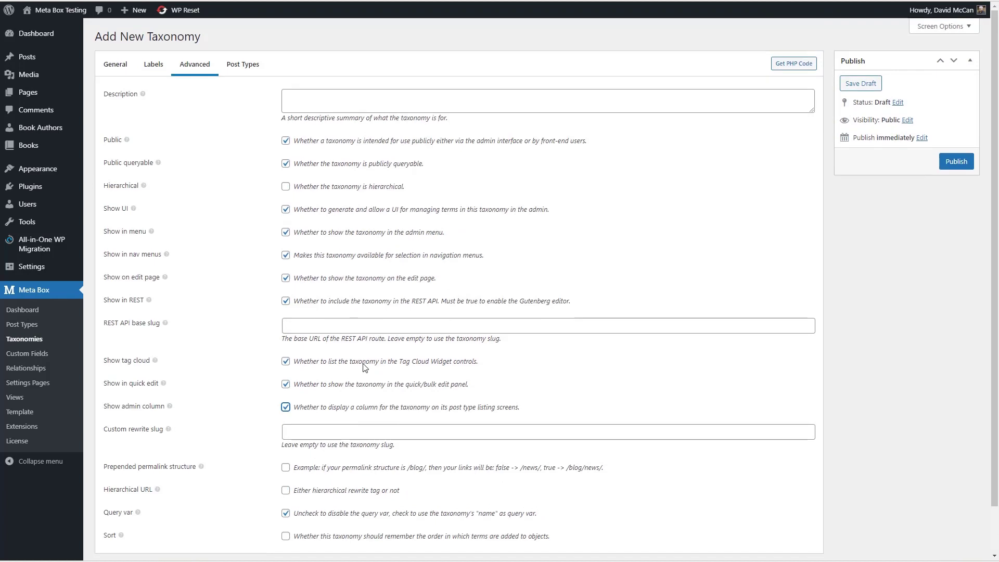
left_click(244, 64)
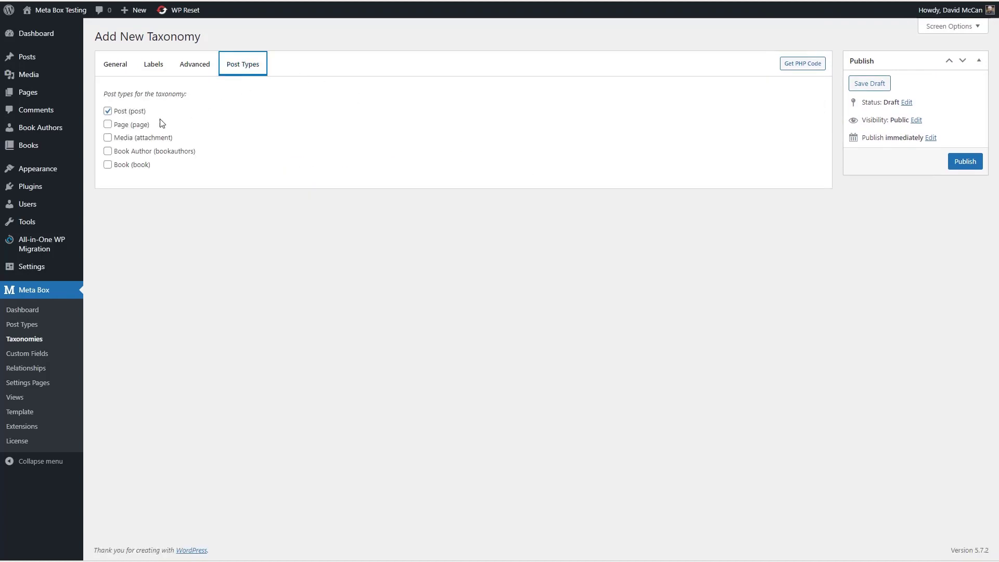
left_click(108, 166)
left_click(962, 164)
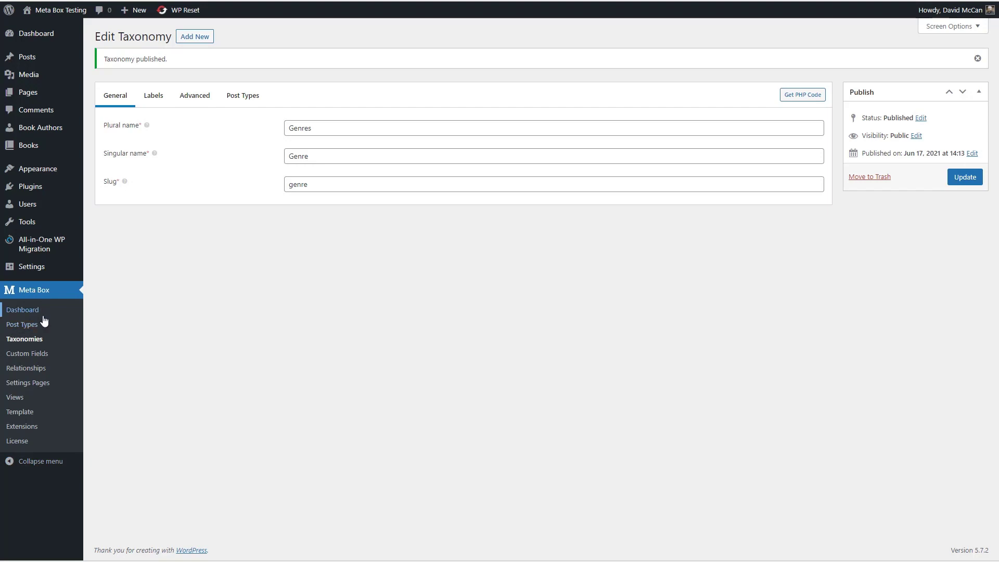
- Check the Books > Genres terms list, then open The Sea Queen from All Books
mouse_move(103, 178)
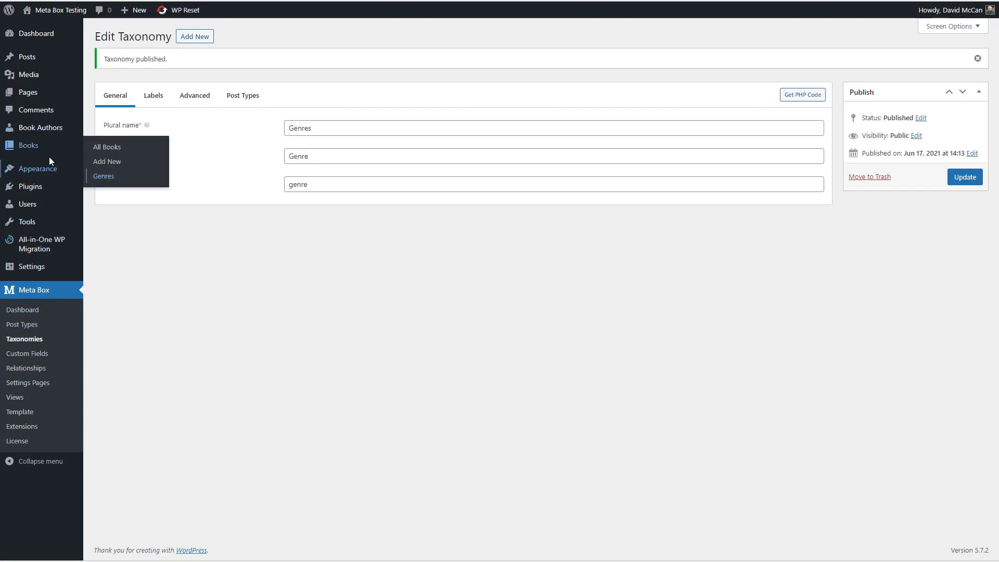
left_click(113, 182)
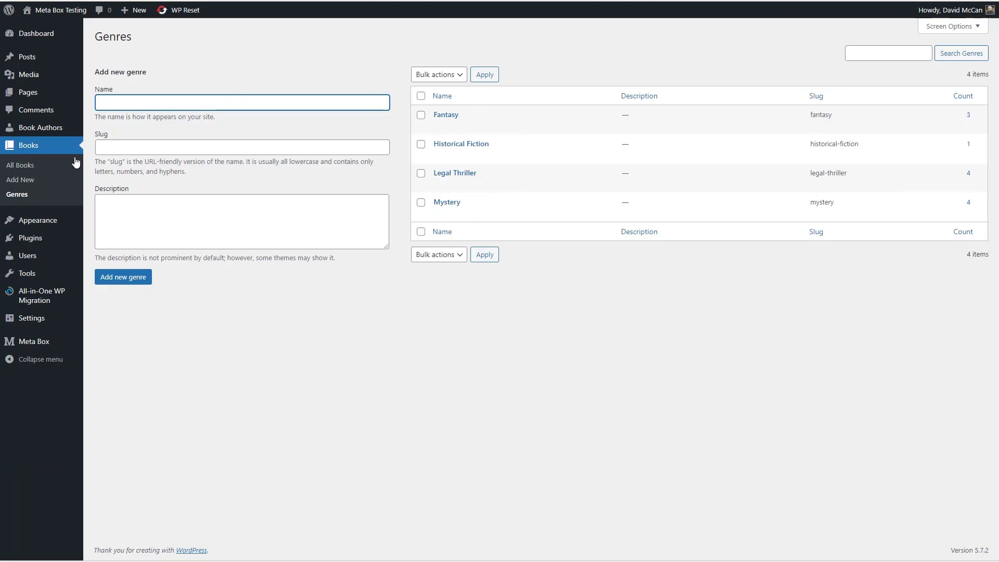
left_click(27, 167)
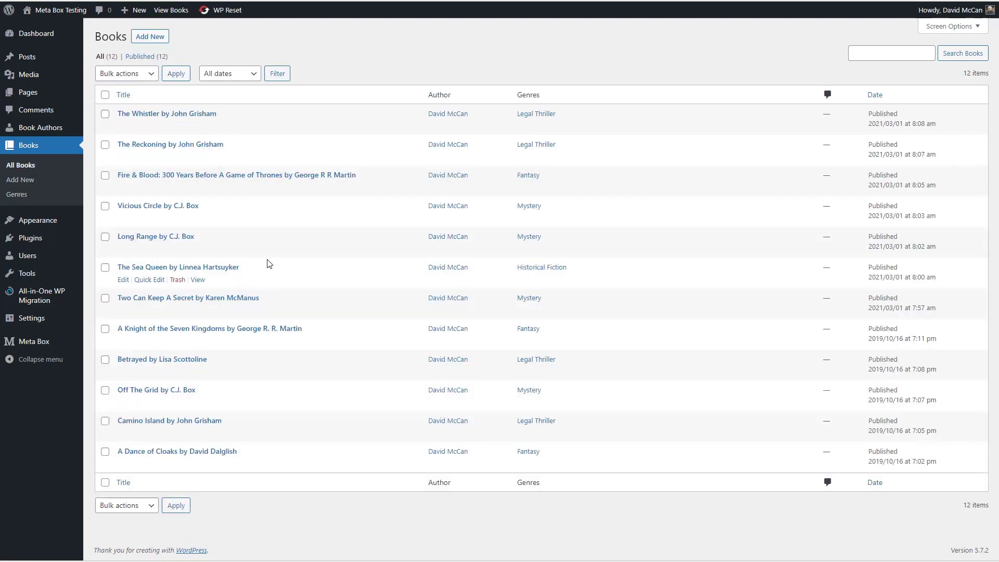
left_click(213, 268)
- Review The Sea Queen's fields, then open a Book Authors entry to verify it
scroll(370, 232, "down", 10)
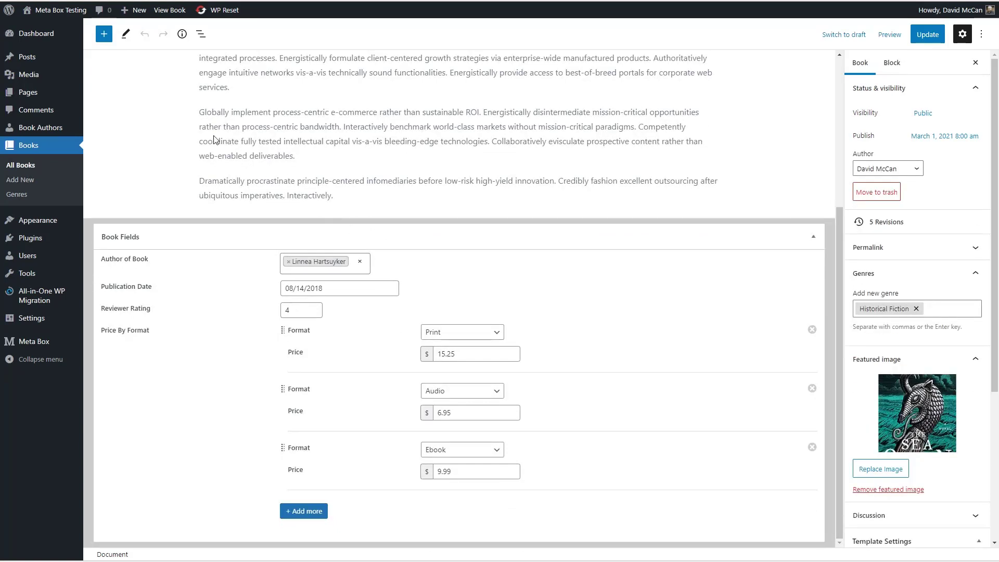
mouse_move(53, 128)
left_click(133, 130)
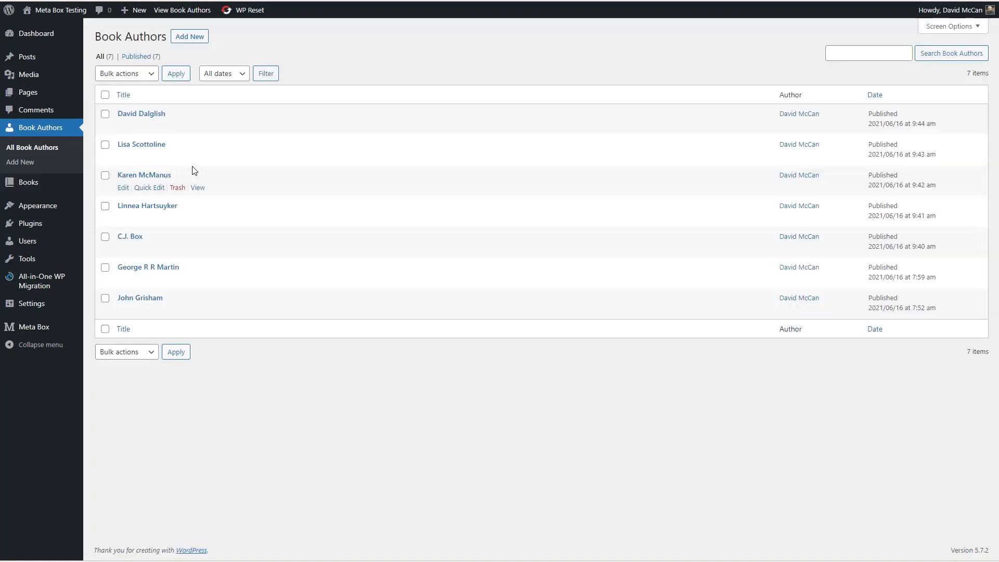
left_click(140, 238)
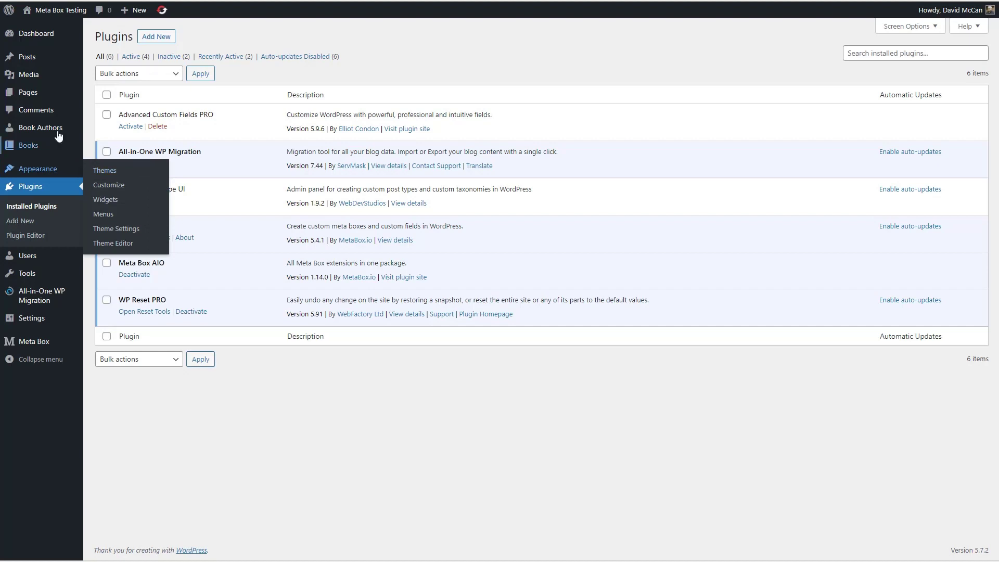
- Reactivate Advanced Custom Fields PRO and move both ACF field groups to the trash
left_click(133, 128)
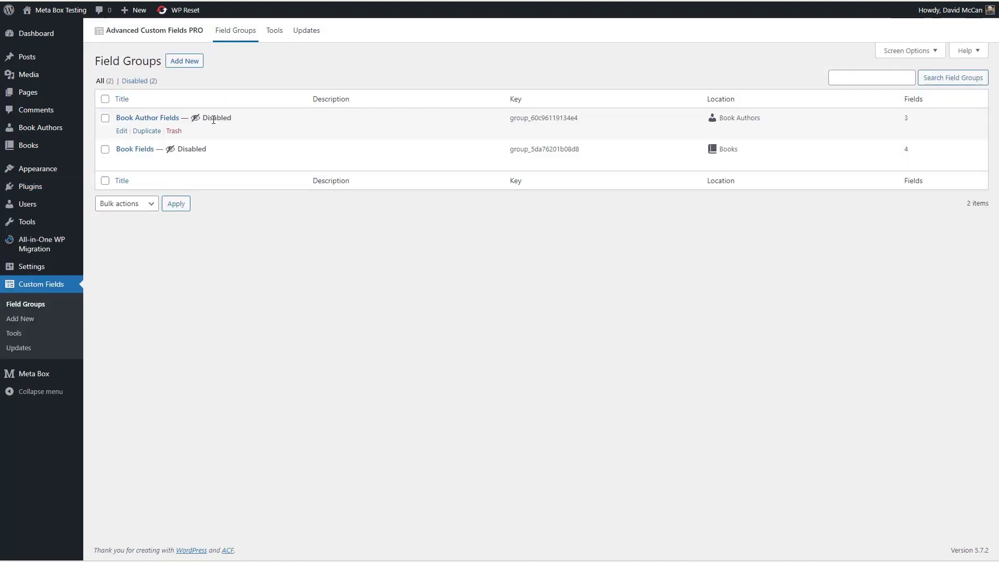
left_click(105, 100)
left_click(126, 204)
left_click(123, 237)
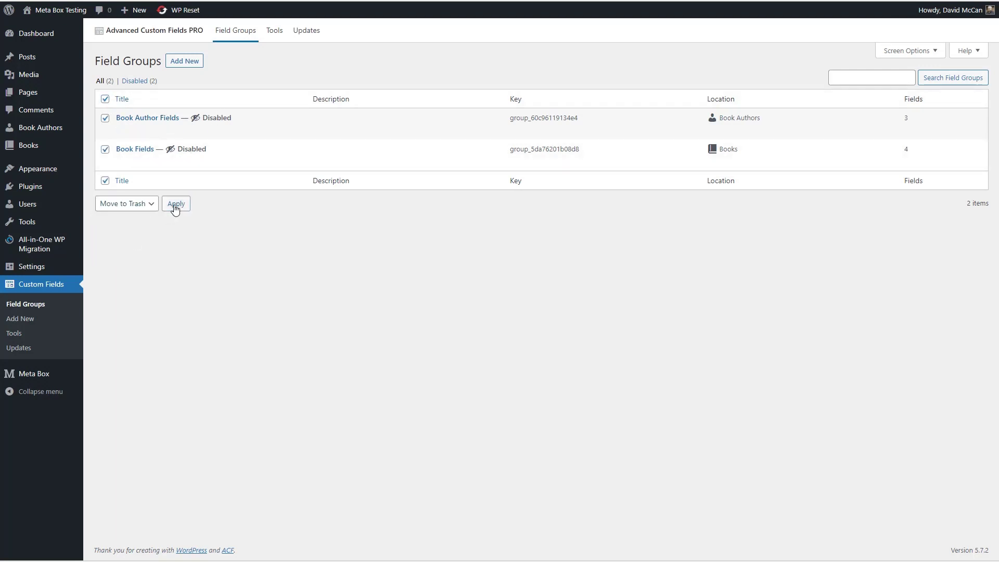
left_click(174, 206)
- Empty the field group trash, then deactivate Advanced Custom Fields PRO
left_click(130, 109)
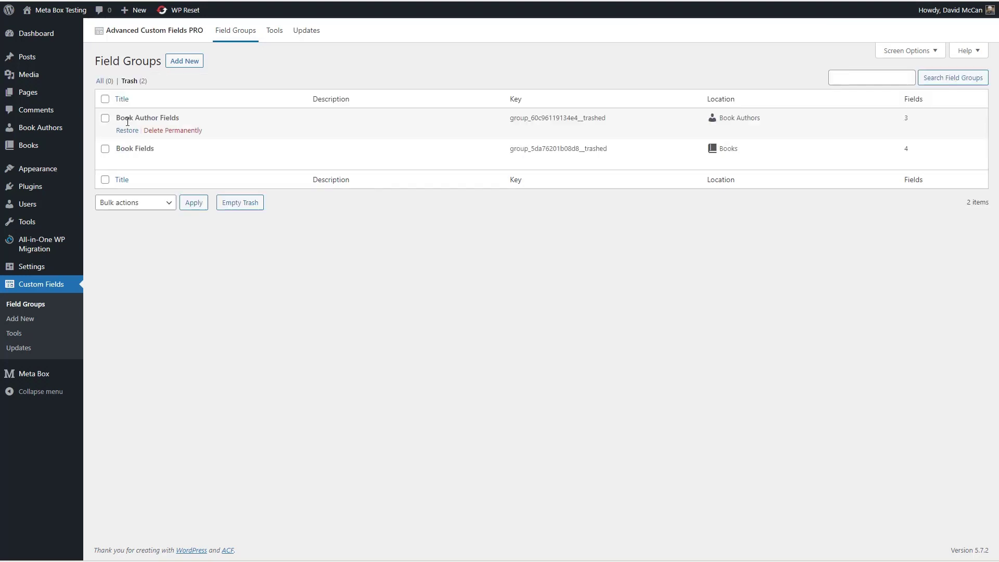
left_click(240, 204)
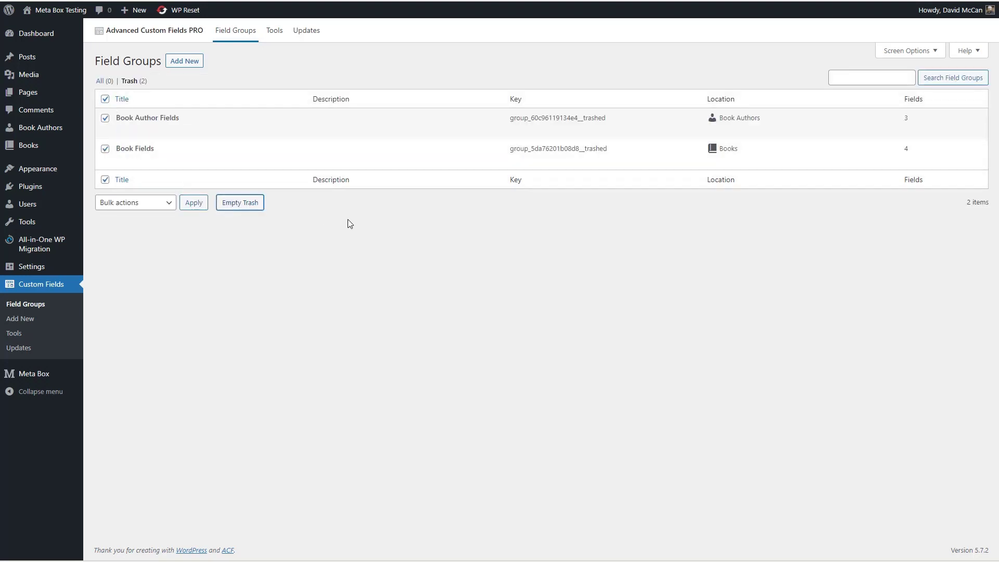
mouse_move(54, 133)
left_click(134, 127)
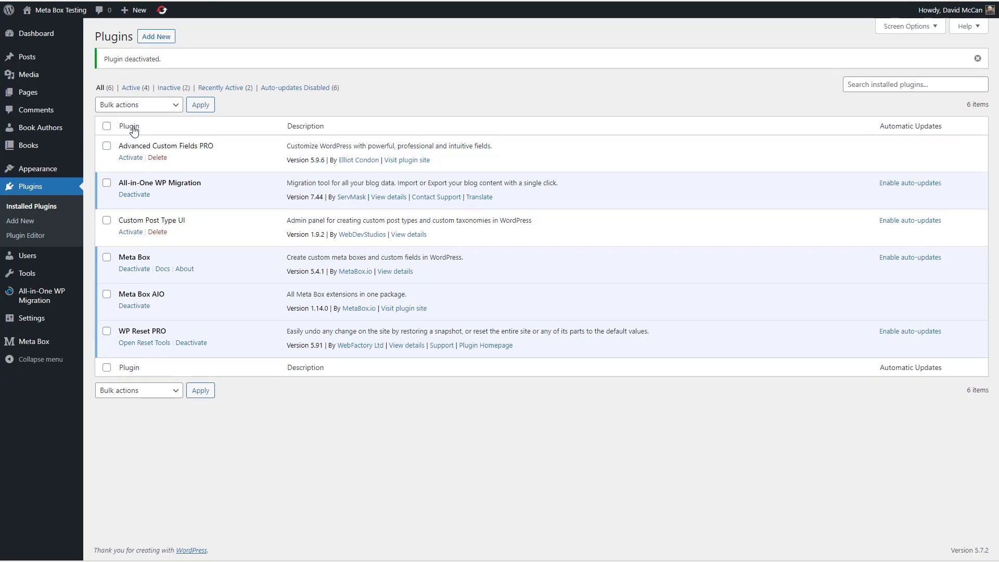
- Look over the Meta Box field groups, then open the Off The Grid book for editing
mouse_move(41, 343)
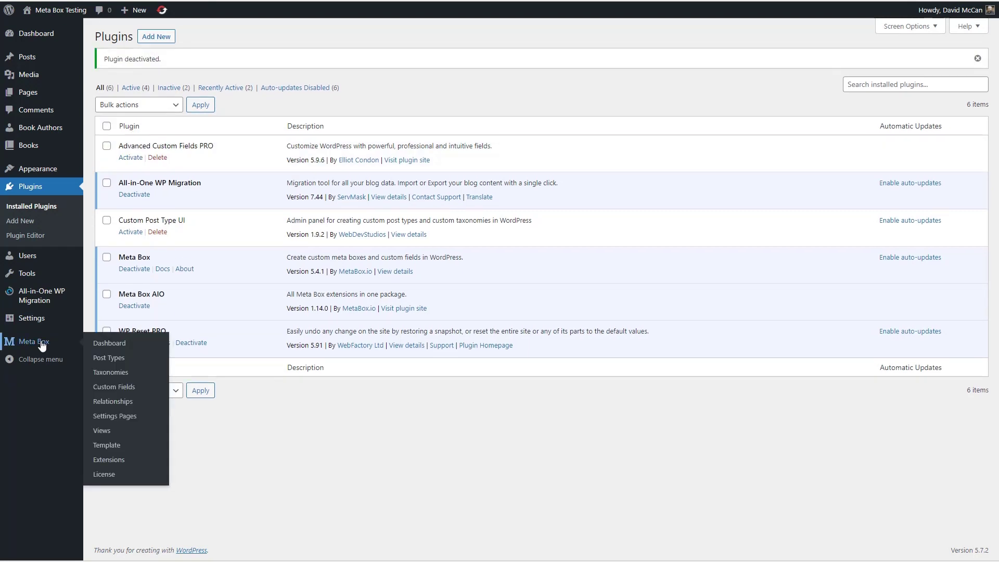
left_click(121, 387)
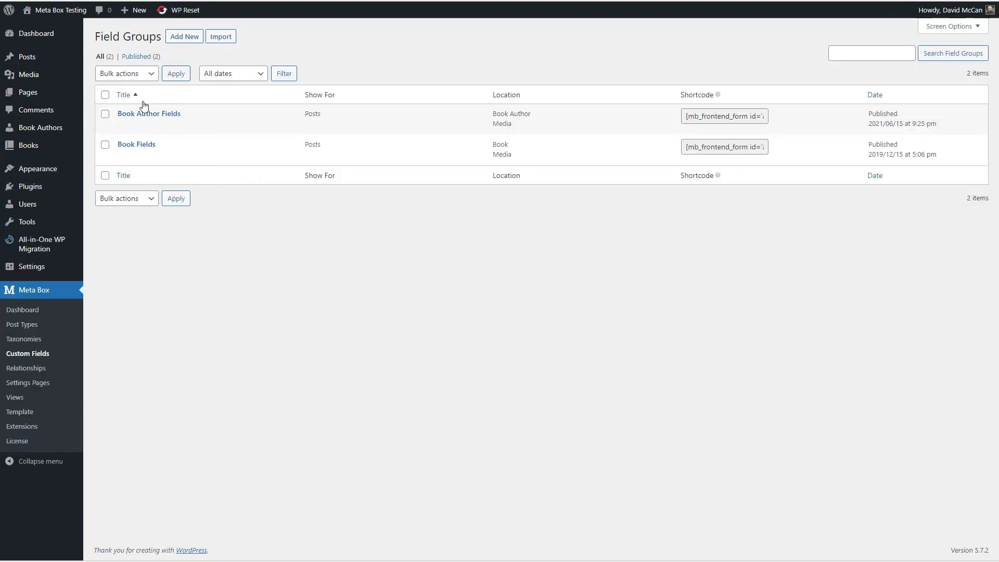
left_click(32, 150)
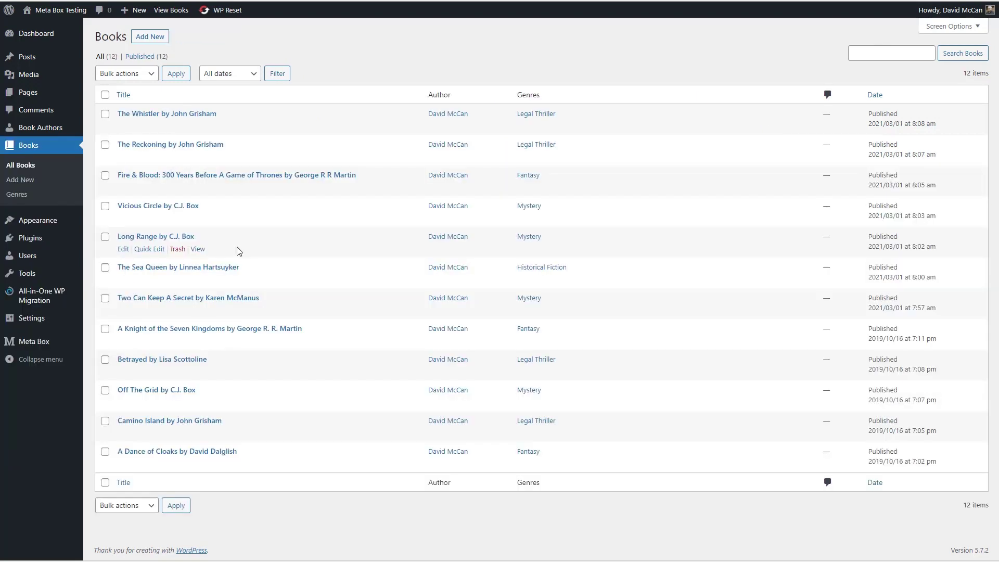
left_click(192, 390)
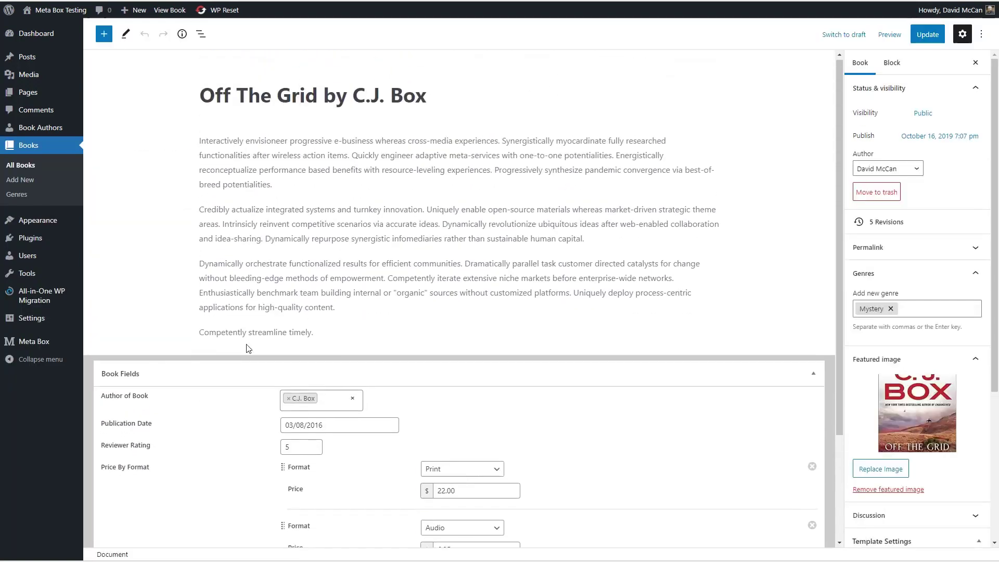